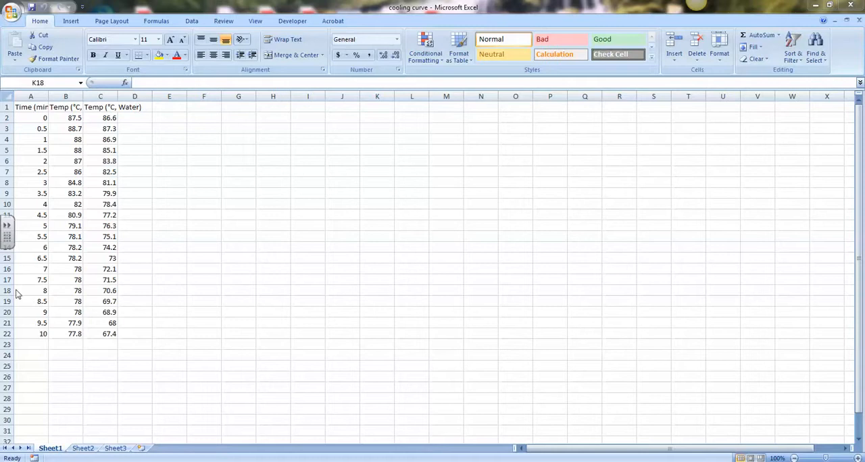
Step: Change the unit in the cell A1 header so it reads "Time (s)"
{"action": "left_click", "coordinate": [29, 111]}
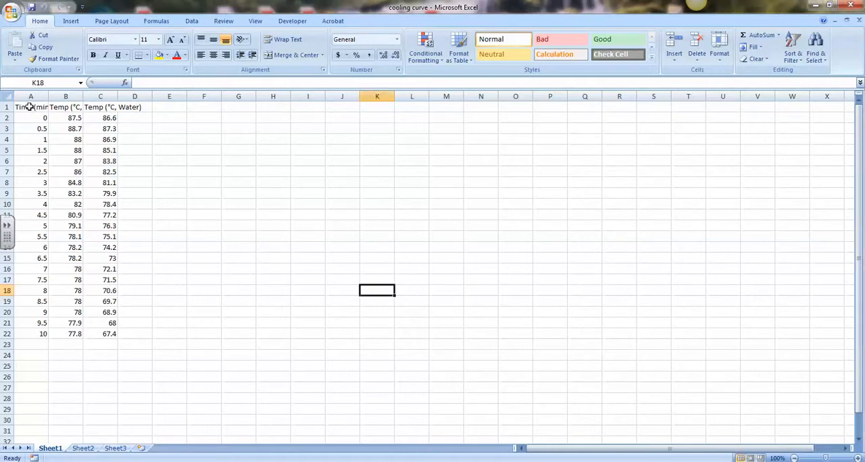
{"action": "left_click", "coordinate": [27, 110]}
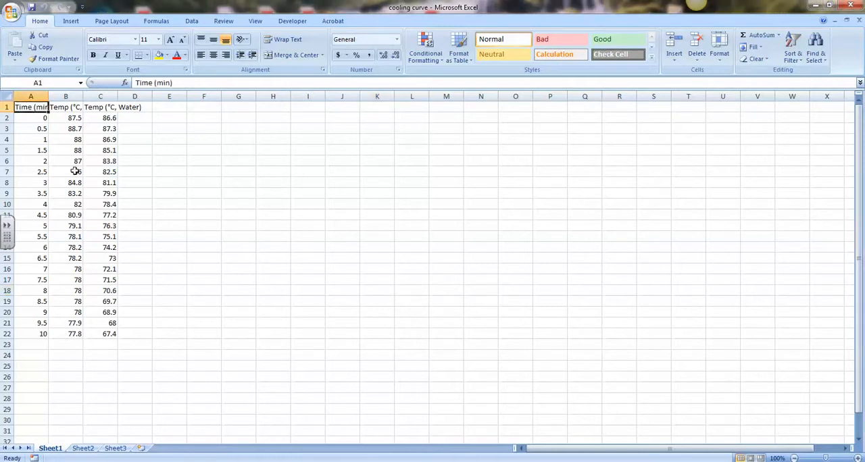
{"action": "left_click", "coordinate": [164, 83]}
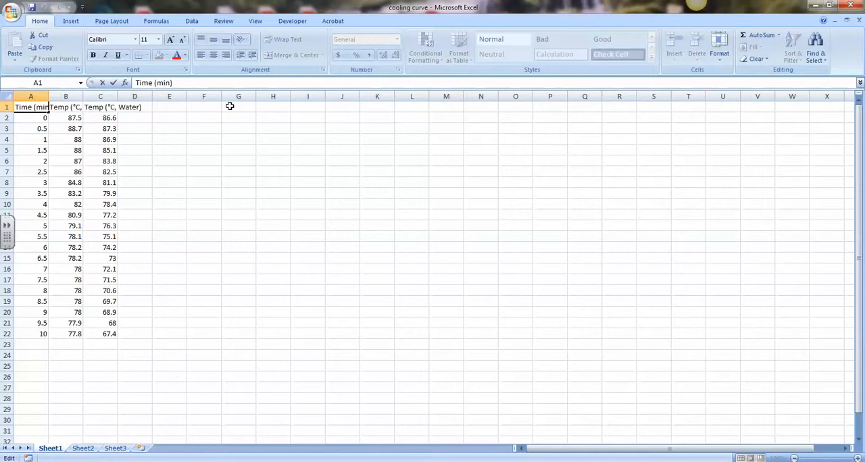
{"action": "key", "text": "Right"}
{"action": "key", "text": "Right"}
{"action": "key", "text": "BackSpace"}
{"action": "key", "text": "BackSpace"}
{"action": "key", "text": "BackSpace"}
{"action": "type", "text": "s"}
{"action": "key", "text": "Return"}
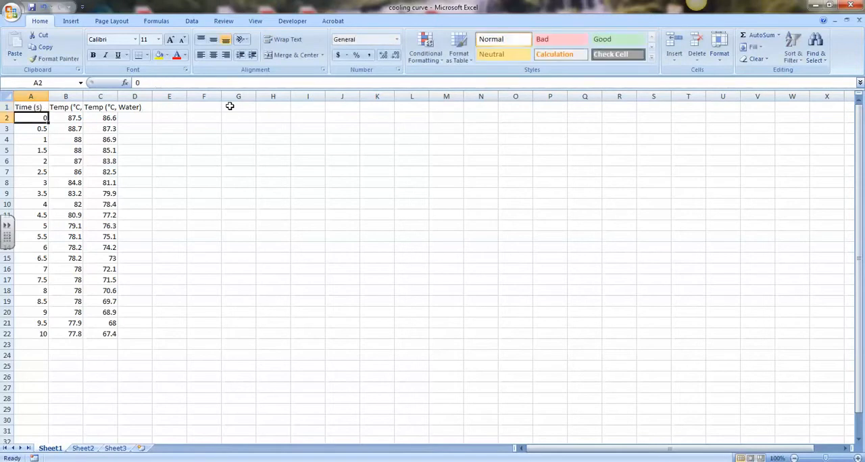
Step: Enter the times 30 in cell A3 and 60 in cell A4
{"action": "key", "text": "Down"}
{"action": "key", "text": "Up"}
{"action": "key", "text": "Down"}
{"action": "type", "text": "30"}
{"action": "key", "text": "Return"}
{"action": "type", "text": "90"}
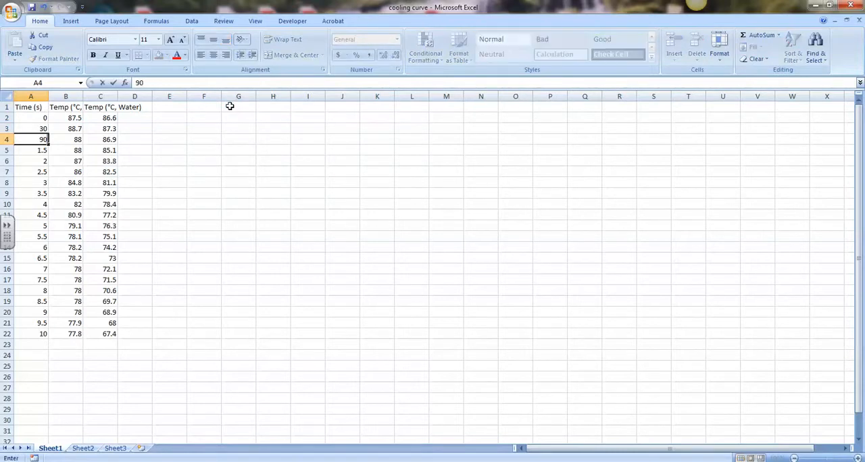
{"action": "key", "text": "BackSpace"}
{"action": "key", "text": "BackSpace"}
{"action": "type", "text": "60"}
{"action": "key", "text": "Return"}
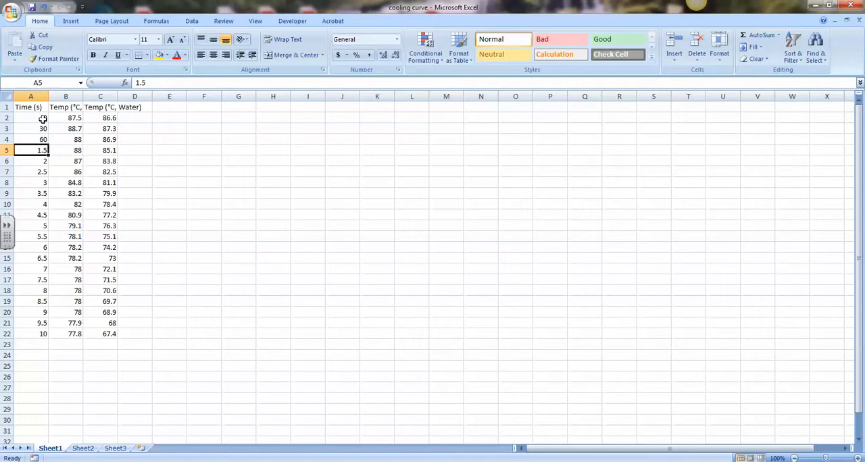
Step: Extend the 0 and 30 pattern in A2:A3 down to A22 as a series in 30-second increments
{"action": "left_click_drag", "start_coordinate": [39, 117], "coordinate": [39, 129]}
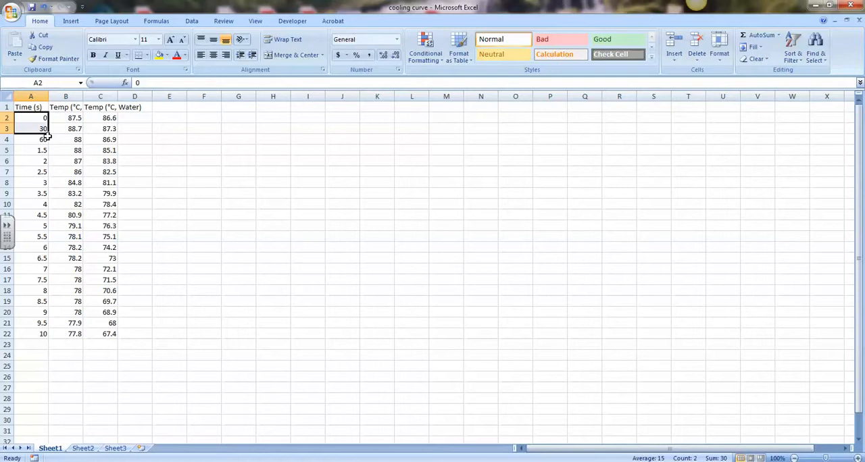
{"action": "left_click_drag", "start_coordinate": [48, 133], "coordinate": [46, 338]}
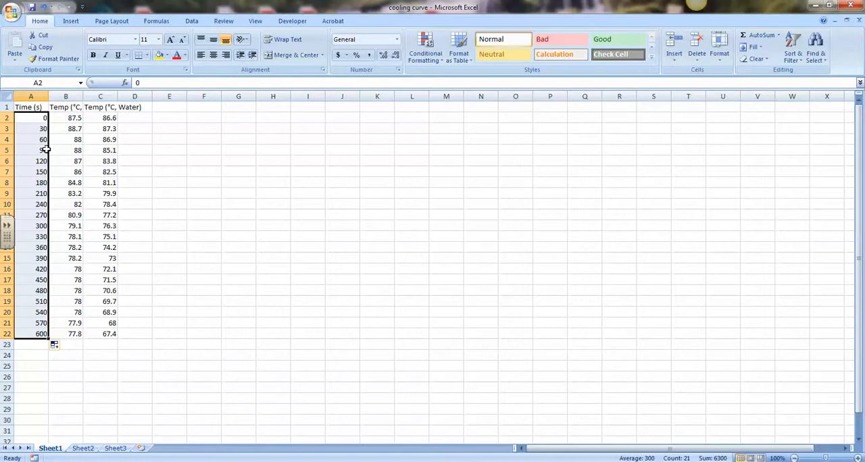
{"action": "left_click", "coordinate": [40, 205]}
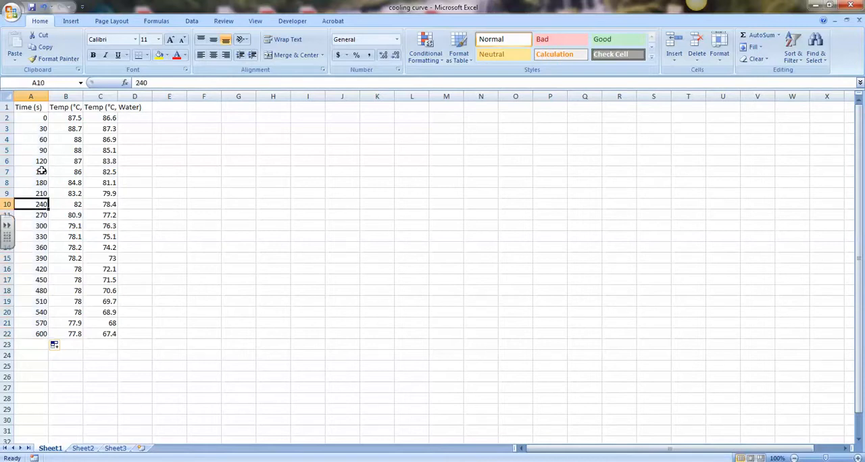
Step: Try to fill the time column down to A22 from cell A3 alone
{"action": "left_click", "coordinate": [30, 129]}
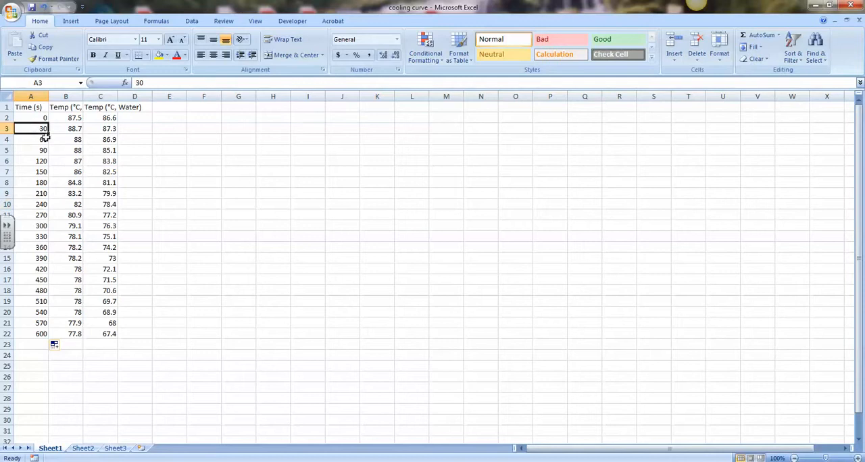
{"action": "left_click_drag", "start_coordinate": [50, 134], "coordinate": [42, 333]}
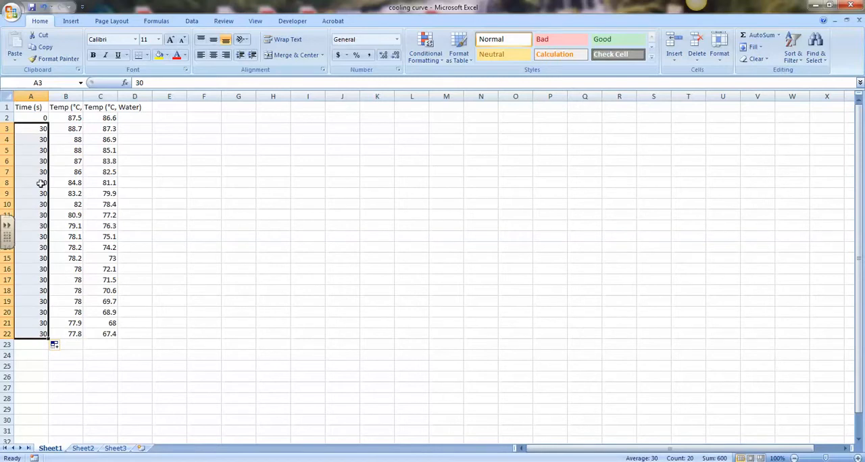
{"action": "left_click", "coordinate": [31, 149]}
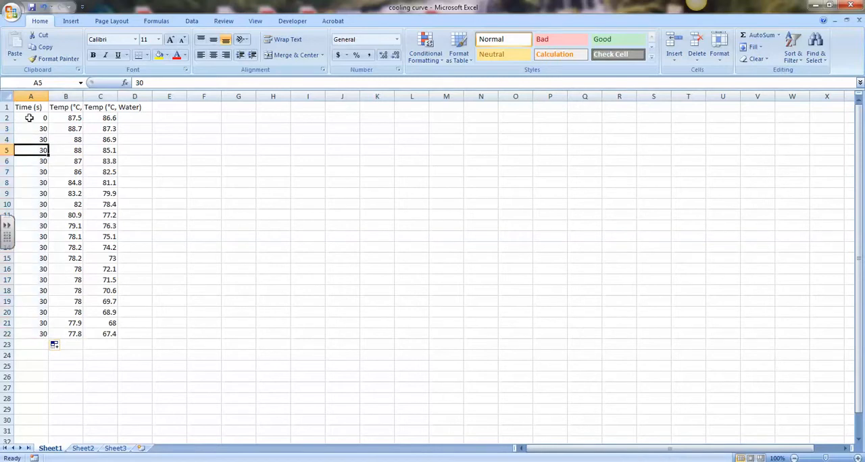
Step: Refill the time column down to A22 using both A2 and A3 as the starting pattern
{"action": "left_click_drag", "start_coordinate": [34, 117], "coordinate": [34, 126]}
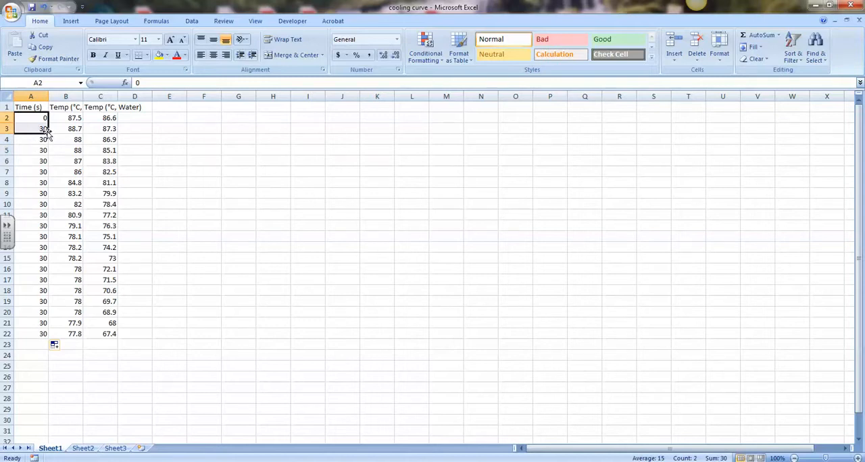
{"action": "left_click_drag", "start_coordinate": [49, 133], "coordinate": [48, 333]}
{"action": "left_click", "coordinate": [54, 203]}
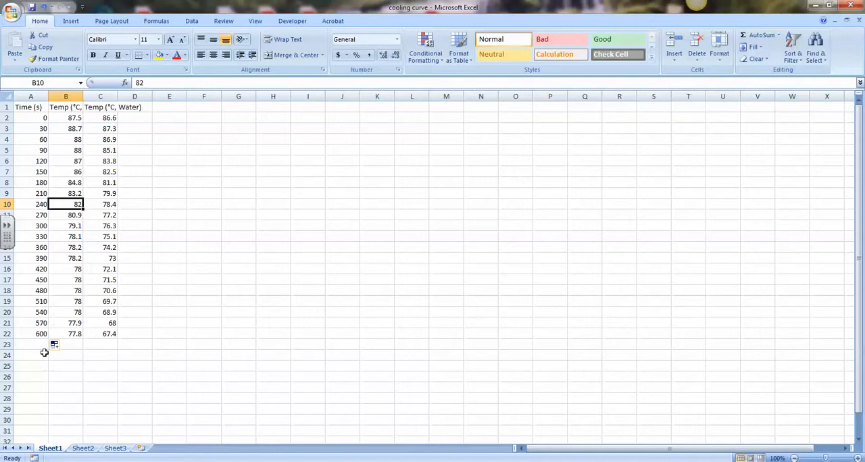
Step: Examine the full text of the two temperature column headers in B1 and C1
{"action": "left_click", "coordinate": [75, 110]}
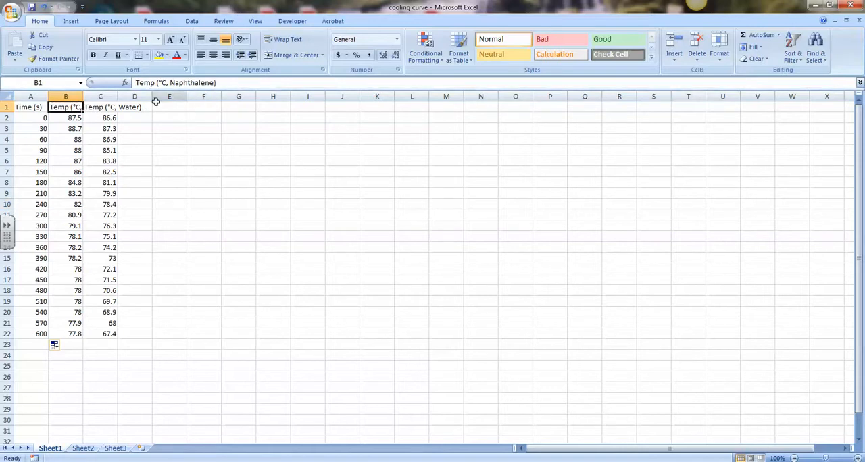
{"action": "left_click", "coordinate": [111, 105]}
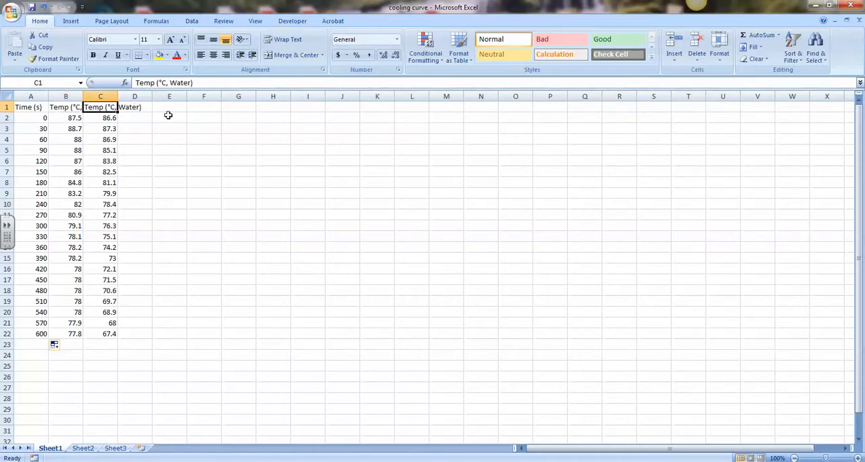
{"action": "left_click", "coordinate": [72, 109]}
{"action": "left_click", "coordinate": [103, 109]}
{"action": "left_click", "coordinate": [72, 109]}
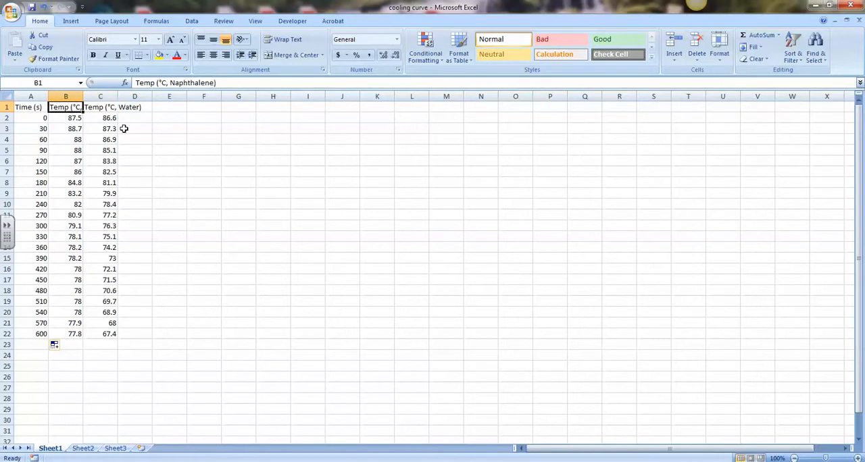
Step: Try to enter a degree symbol followed by C in the empty cell F2
{"action": "left_click", "coordinate": [197, 117]}
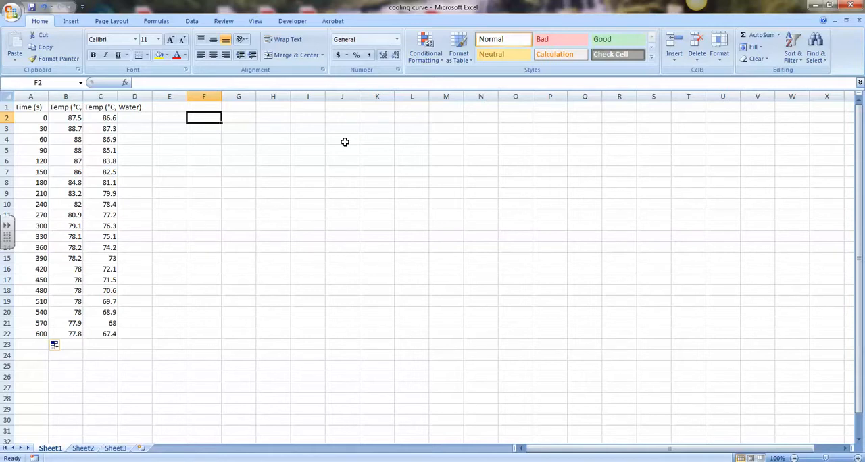
{"action": "key", "text": "alt"}
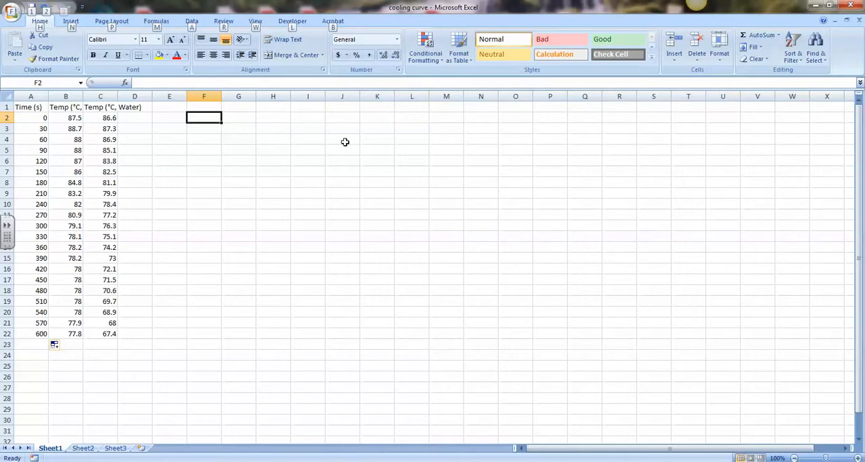
{"action": "key", "text": "alt"}
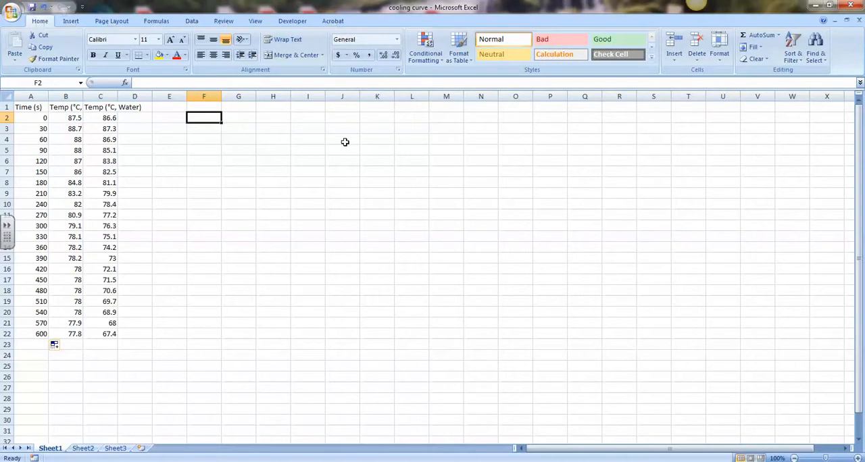
{"action": "type", "text": "°"}
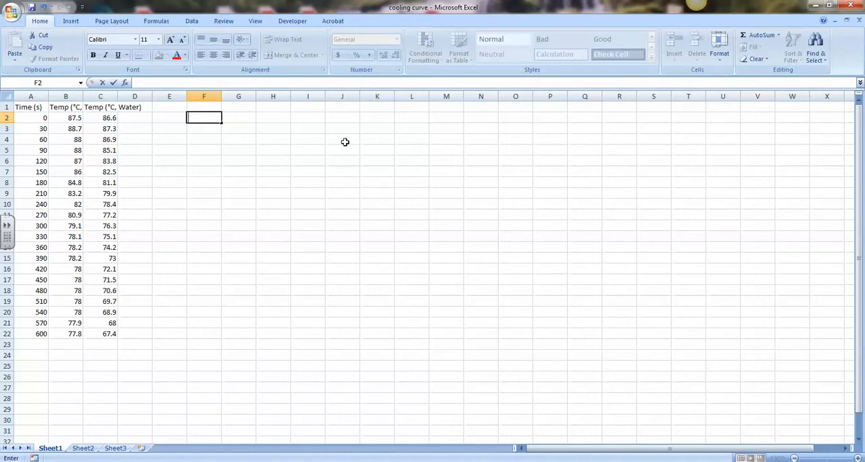
{"action": "type", "text": "C"}
{"action": "left_click", "coordinate": [129, 150]}
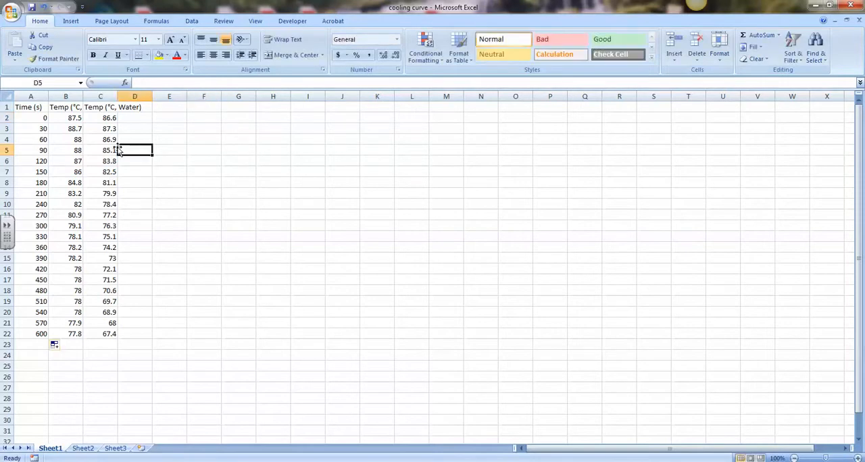
{"action": "left_click_drag", "start_coordinate": [73, 118], "coordinate": [98, 333]}
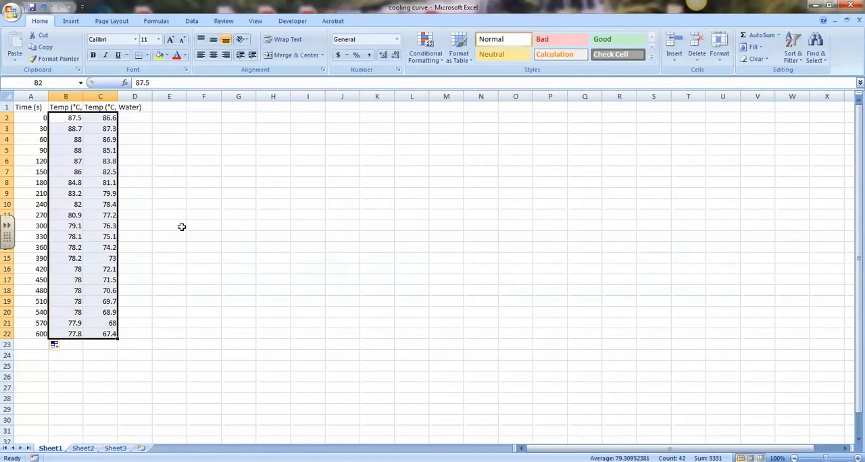
{"action": "left_click", "coordinate": [181, 247]}
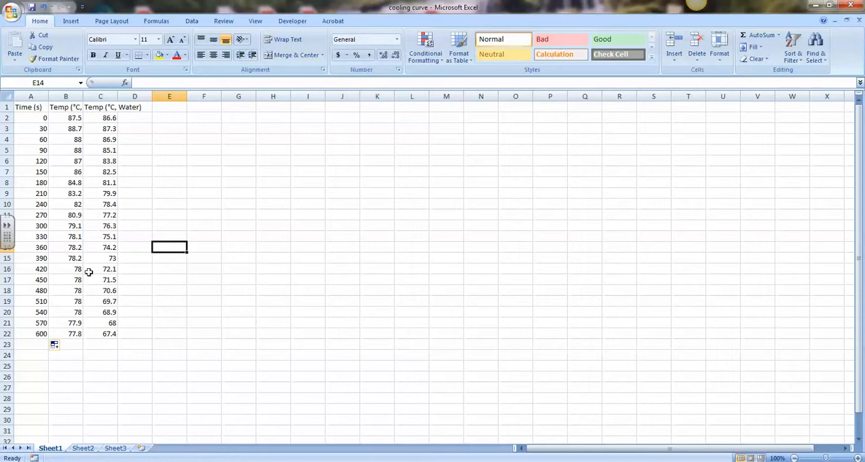
Step: Insert a scatter chart with smooth lines and markers from the time and temperature data in A1:C22
{"action": "left_click", "coordinate": [24, 108]}
{"action": "left_click_drag", "start_coordinate": [24, 107], "coordinate": [89, 334]}
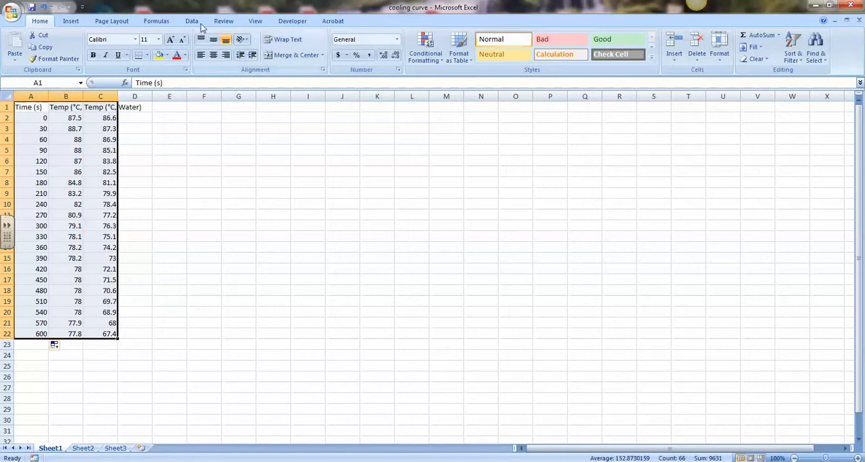
{"action": "left_click", "coordinate": [71, 22]}
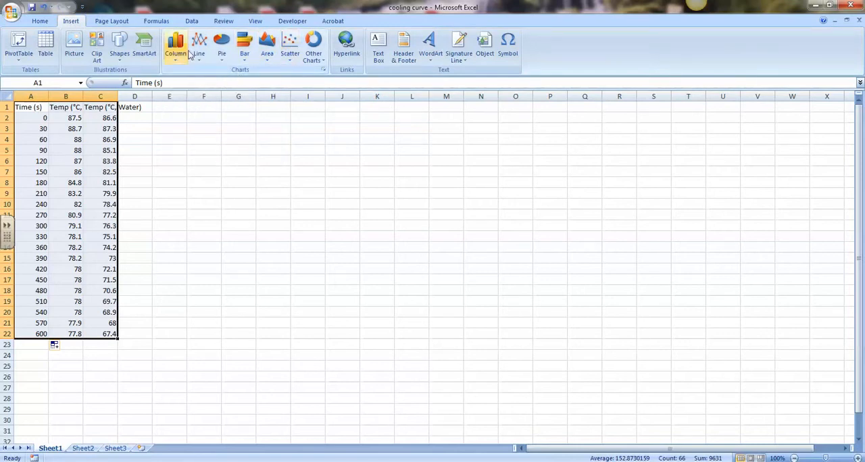
{"action": "left_click", "coordinate": [292, 64]}
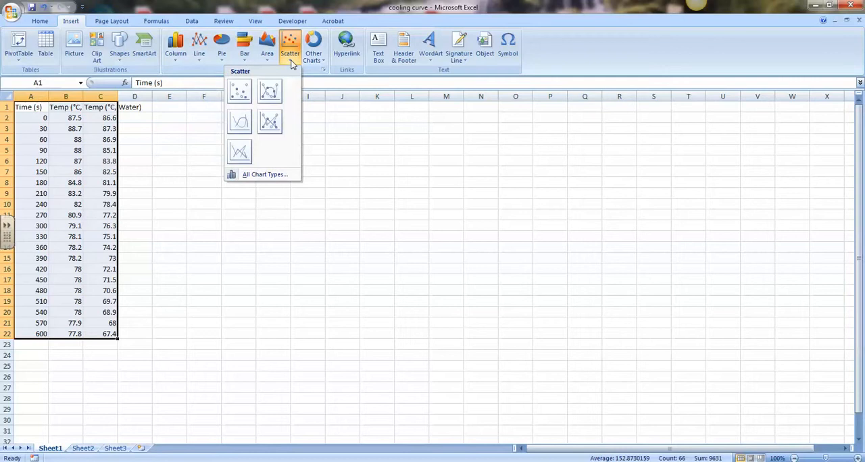
{"action": "left_click", "coordinate": [271, 99]}
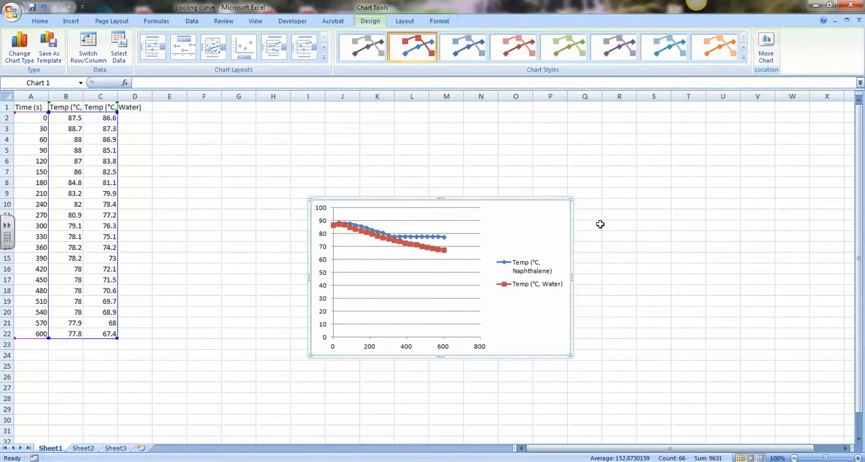
Step: Move the scatter chart to a new sheet named Chart1
{"action": "left_click", "coordinate": [682, 211]}
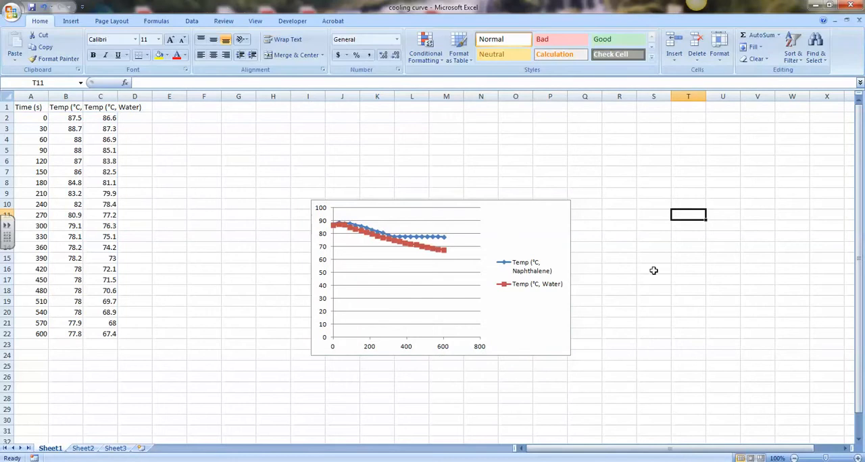
{"action": "left_click", "coordinate": [409, 140]}
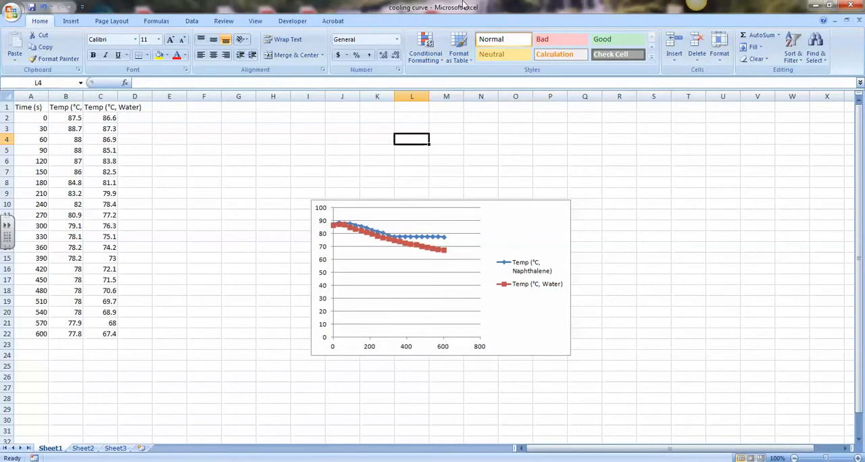
{"action": "left_click", "coordinate": [506, 216]}
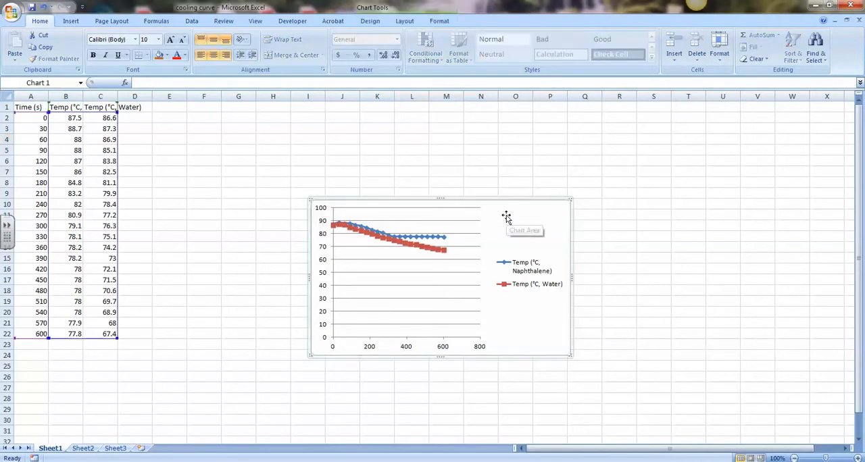
{"action": "left_click", "coordinate": [371, 21]}
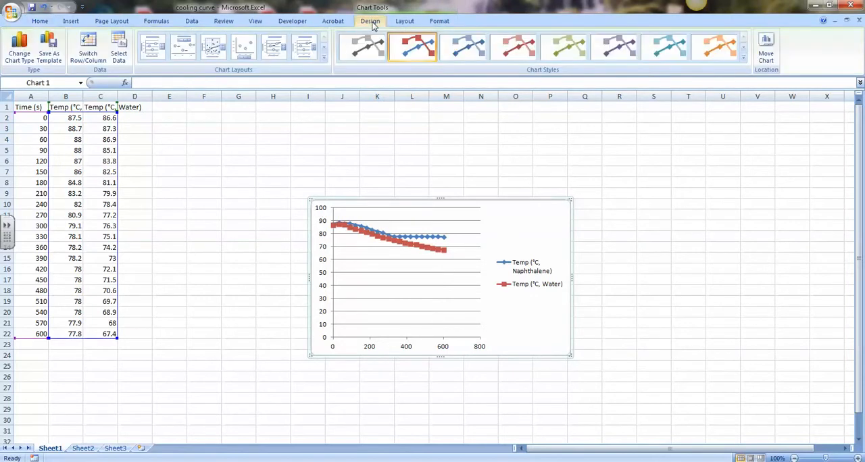
{"action": "left_click", "coordinate": [766, 57]}
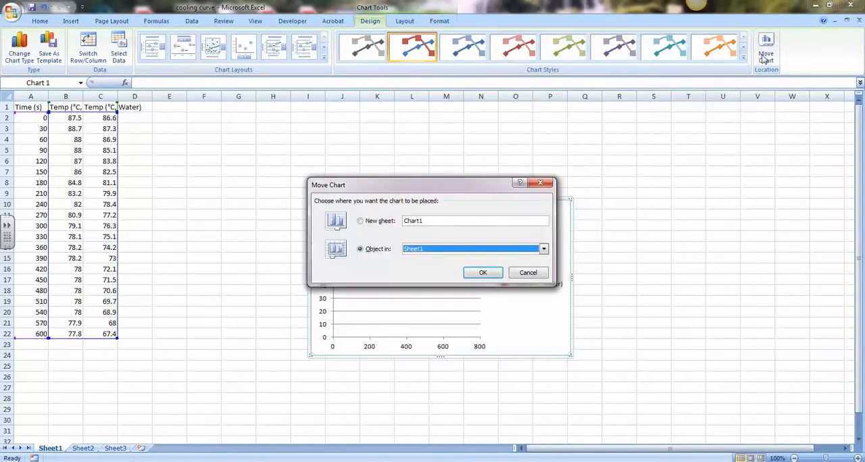
{"action": "left_click", "coordinate": [361, 222]}
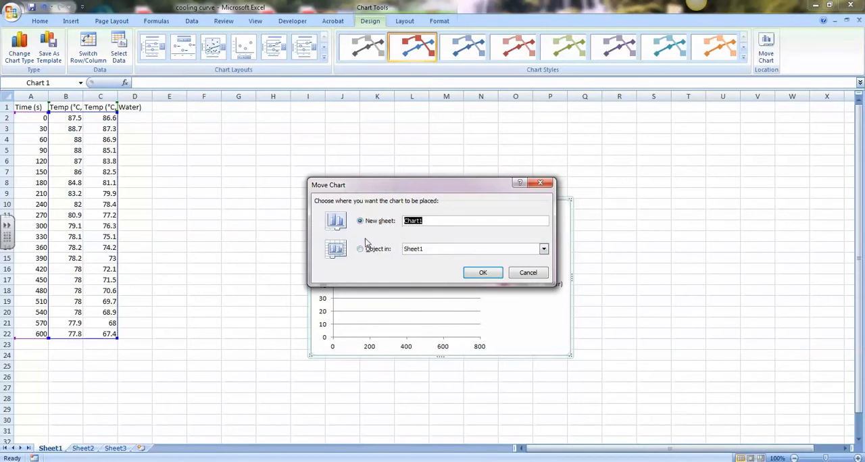
{"action": "left_click", "coordinate": [482, 274]}
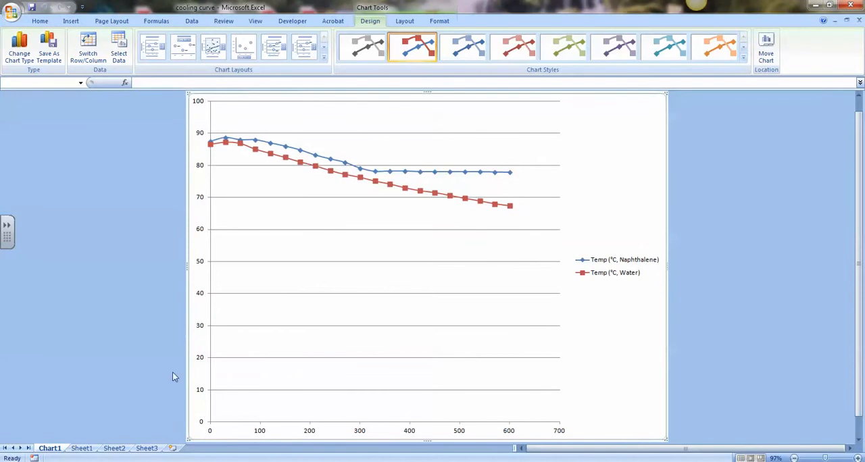
{"action": "left_click", "coordinate": [82, 449]}
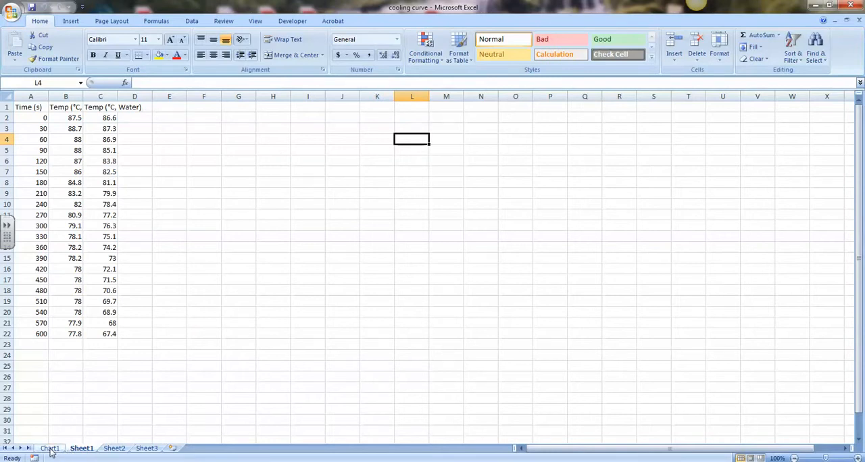
{"action": "left_click", "coordinate": [50, 448]}
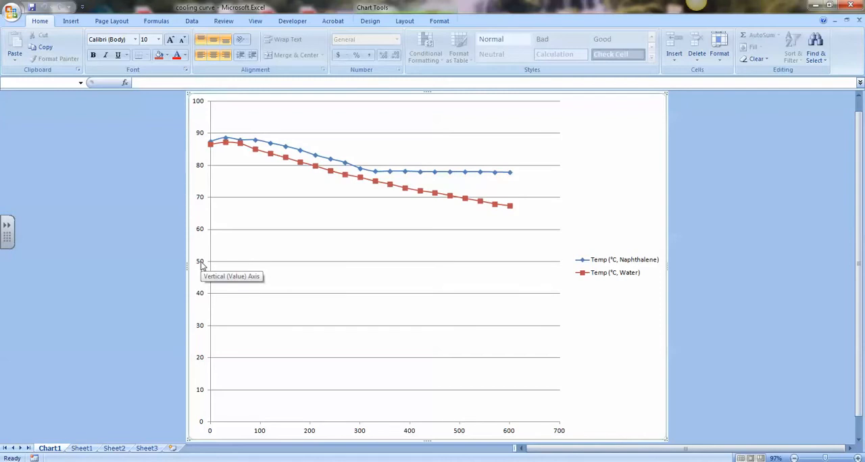
Step: Set the chart's vertical axis to a fixed minimum of 60 and a fixed maximum of 90
{"action": "right_click", "coordinate": [201, 265]}
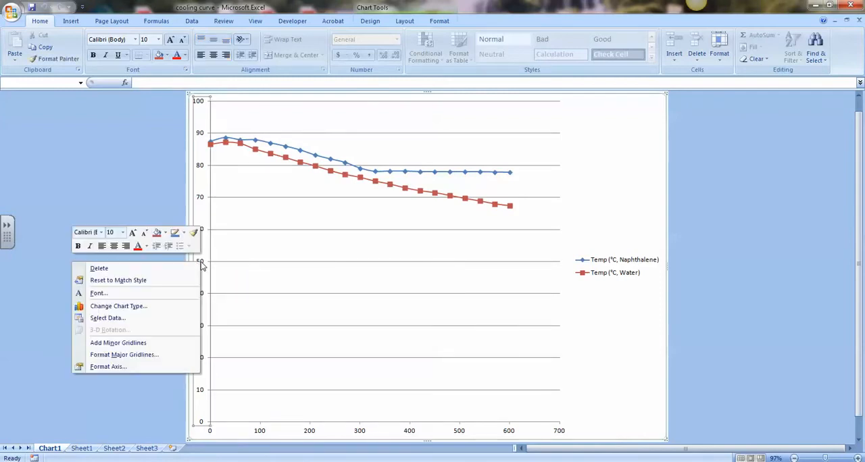
{"action": "left_click", "coordinate": [105, 367]}
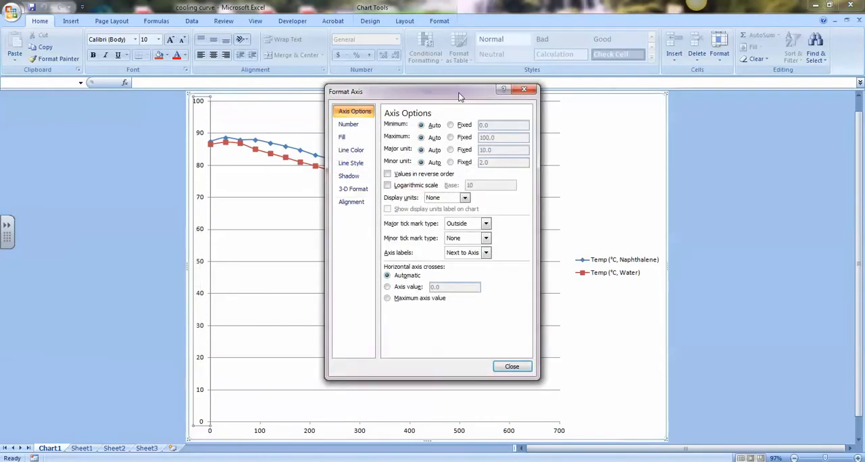
{"action": "left_click_drag", "start_coordinate": [459, 94], "coordinate": [635, 94]}
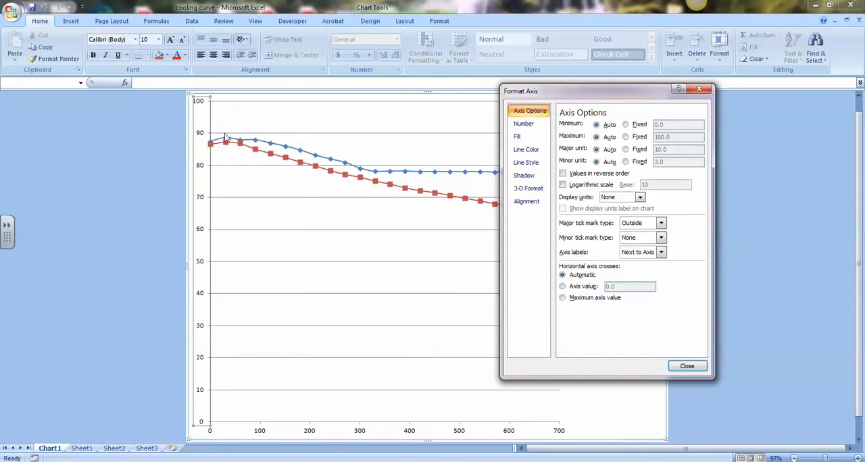
{"action": "left_click_drag", "start_coordinate": [533, 95], "coordinate": [638, 125]}
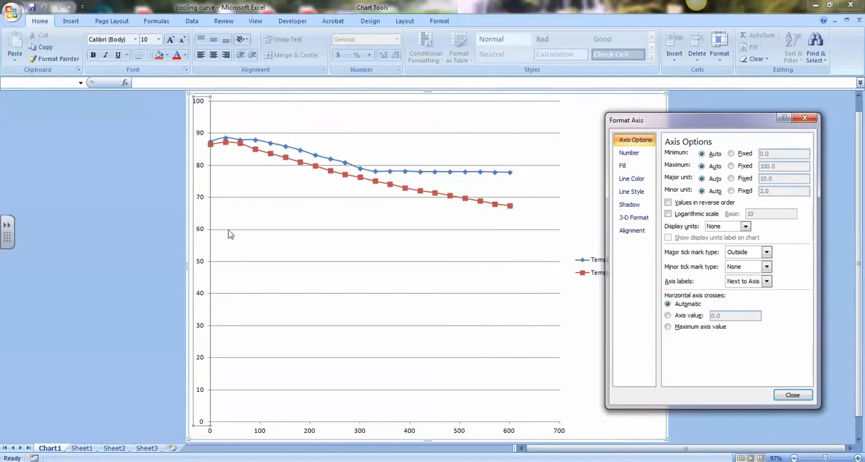
{"action": "left_click_drag", "start_coordinate": [635, 120], "coordinate": [500, 115]}
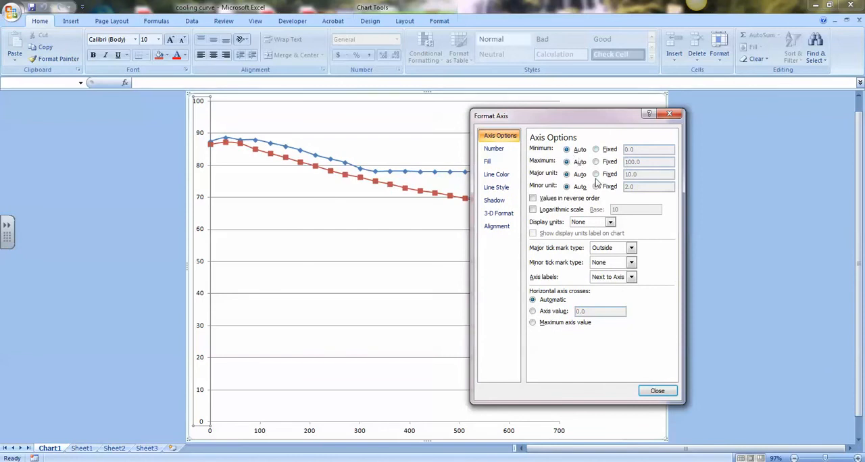
{"action": "left_click", "coordinate": [604, 152]}
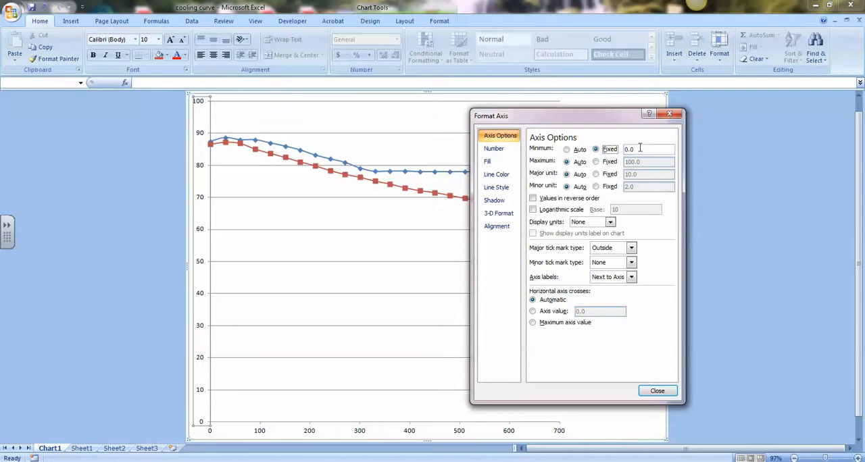
{"action": "double_click", "coordinate": [639, 149]}
{"action": "type", "text": "60"}
{"action": "left_click", "coordinate": [595, 162]}
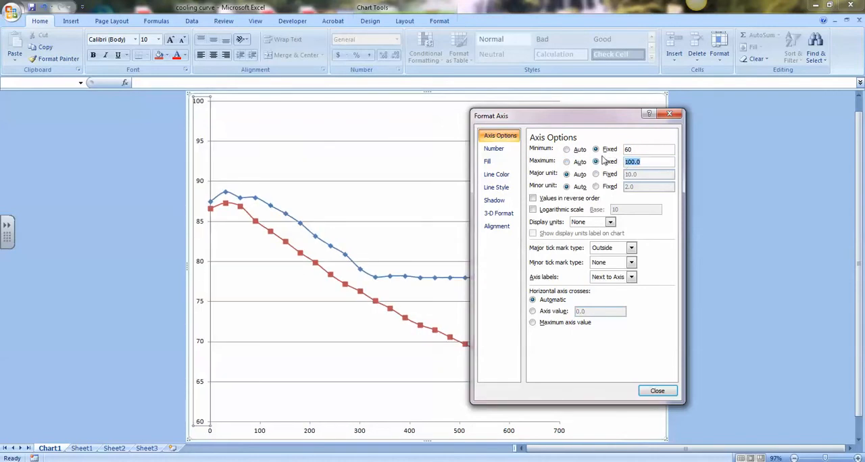
{"action": "type", "text": "90"}
Step: Fix the vertical axis major unit at 5 and close the axis settings
{"action": "left_click", "coordinate": [596, 174]}
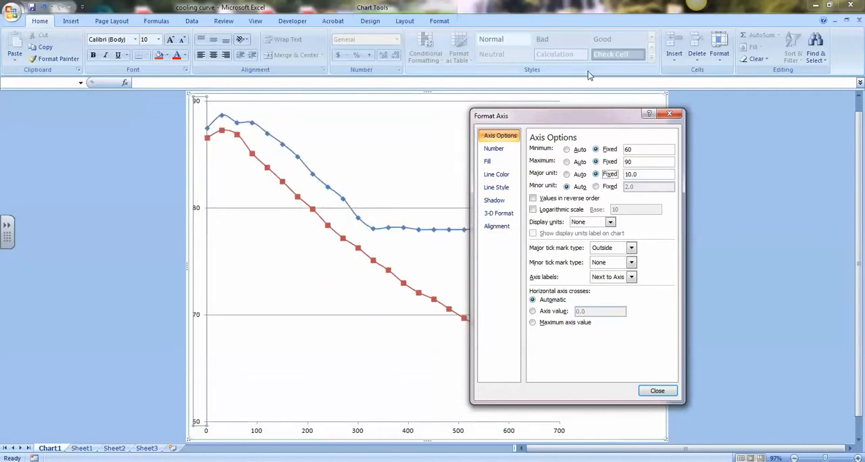
{"action": "left_click_drag", "start_coordinate": [581, 118], "coordinate": [502, 115]}
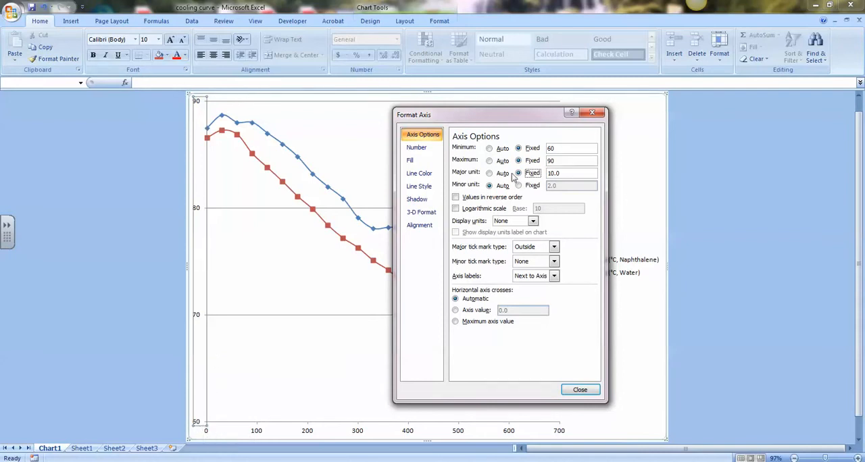
{"action": "double_click", "coordinate": [569, 173]}
{"action": "type", "text": "5"}
{"action": "key", "text": "Return"}
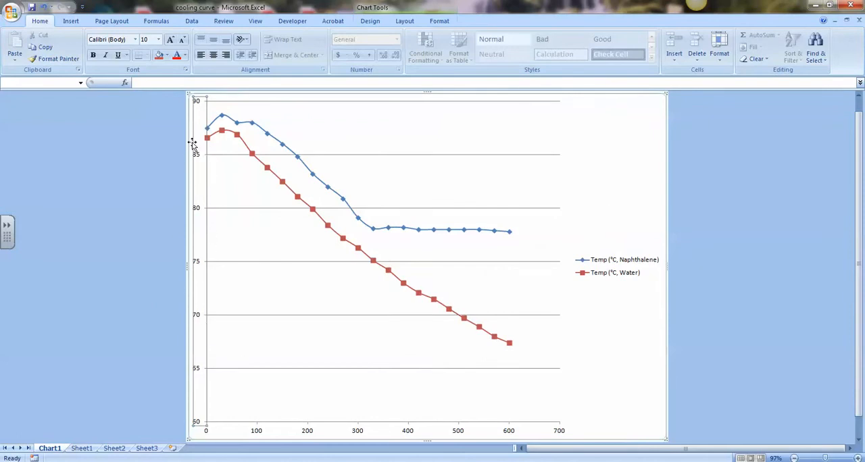
Step: Fix the vertical axis minor unit at 1 and set its minor tick marks to Outside
{"action": "right_click", "coordinate": [200, 213]}
{"action": "left_click", "coordinate": [121, 319]}
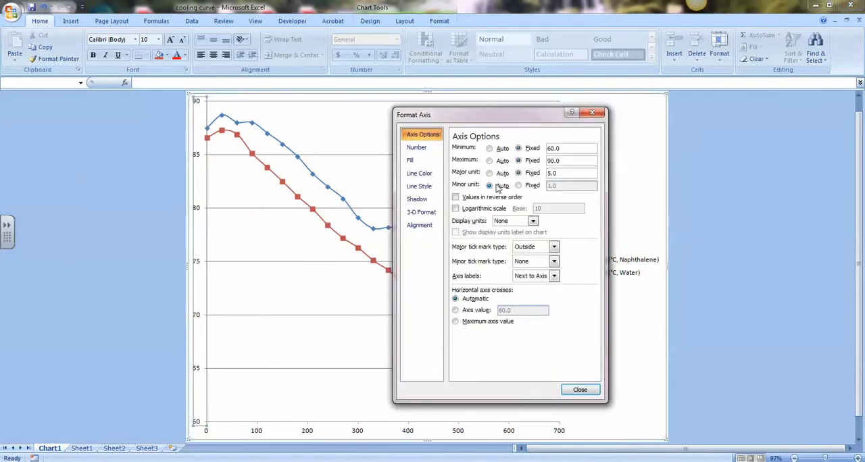
{"action": "left_click", "coordinate": [529, 186]}
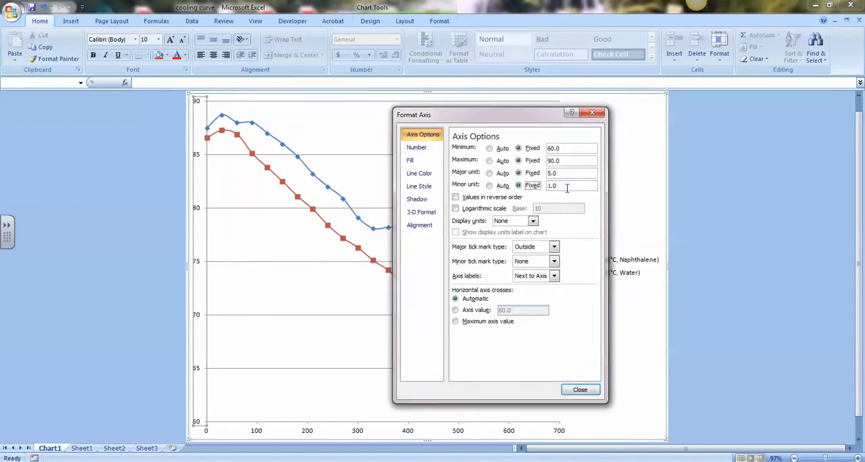
{"action": "double_click", "coordinate": [553, 186]}
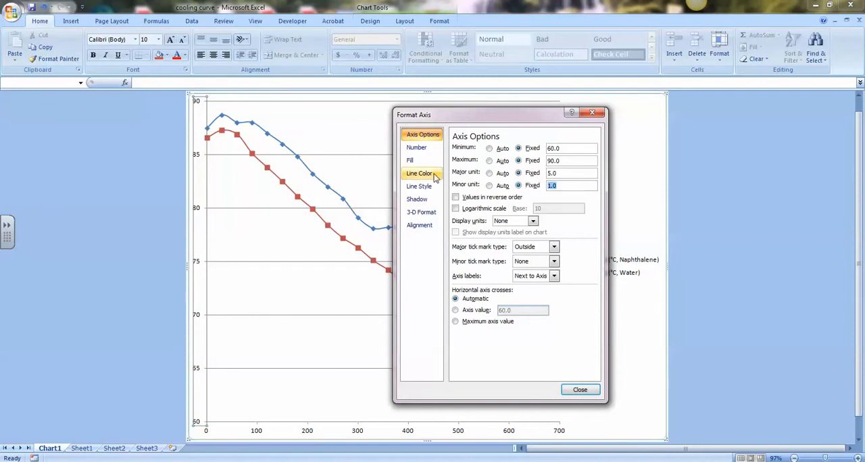
{"action": "type", "text": "1"}
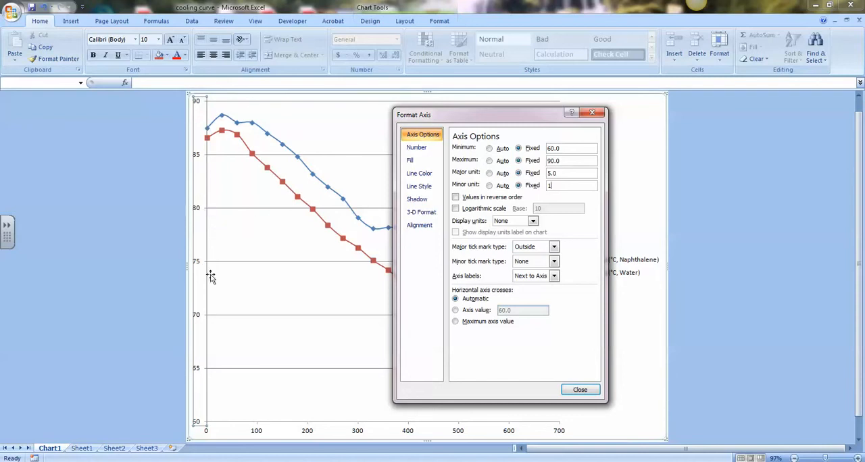
{"action": "left_click", "coordinate": [537, 266]}
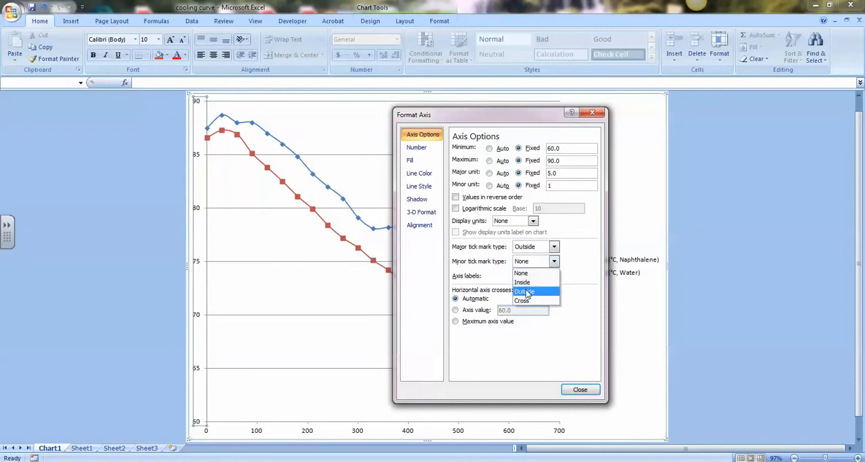
{"action": "left_click", "coordinate": [526, 292]}
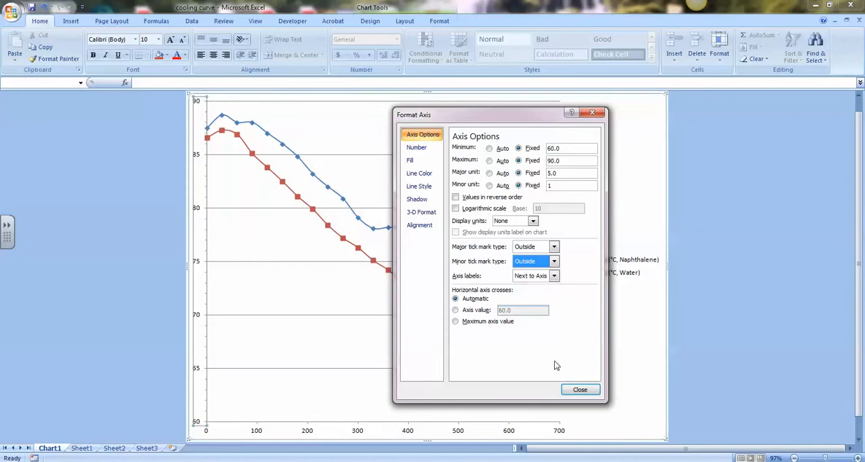
{"action": "left_click", "coordinate": [578, 391]}
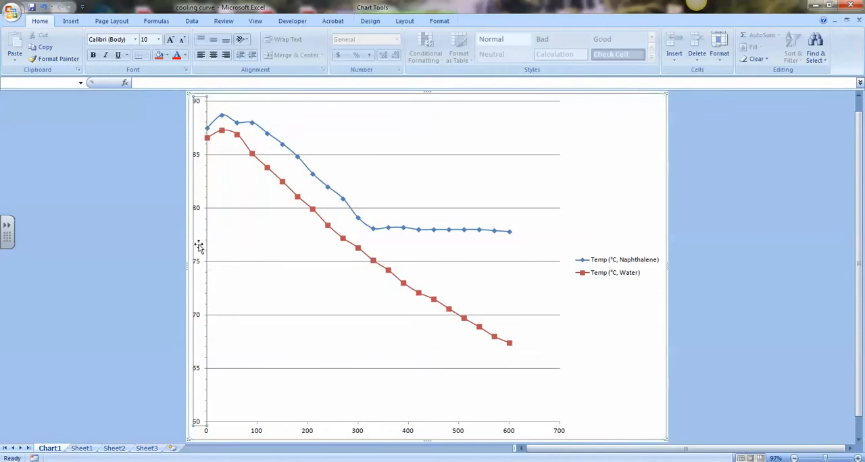
{"action": "right_click", "coordinate": [257, 432]}
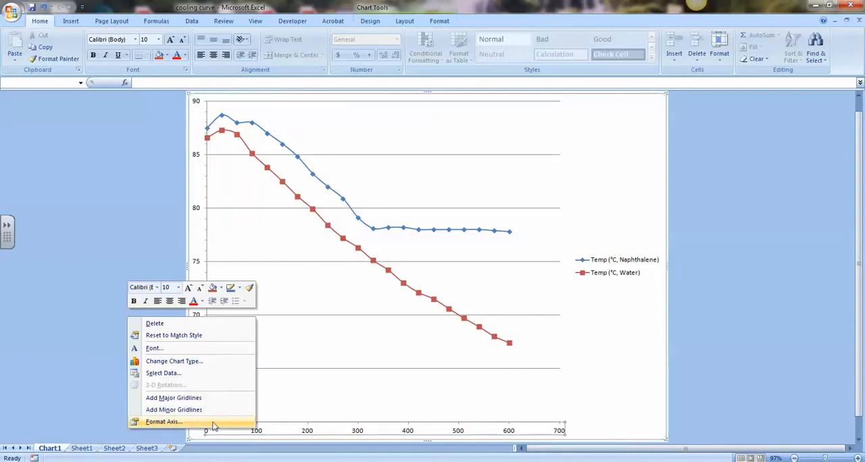
{"action": "left_click", "coordinate": [164, 421]}
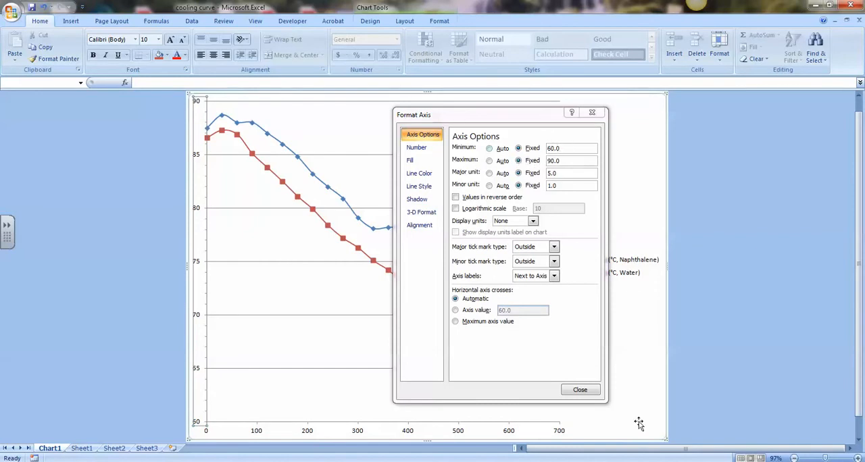
{"action": "left_click", "coordinate": [578, 389]}
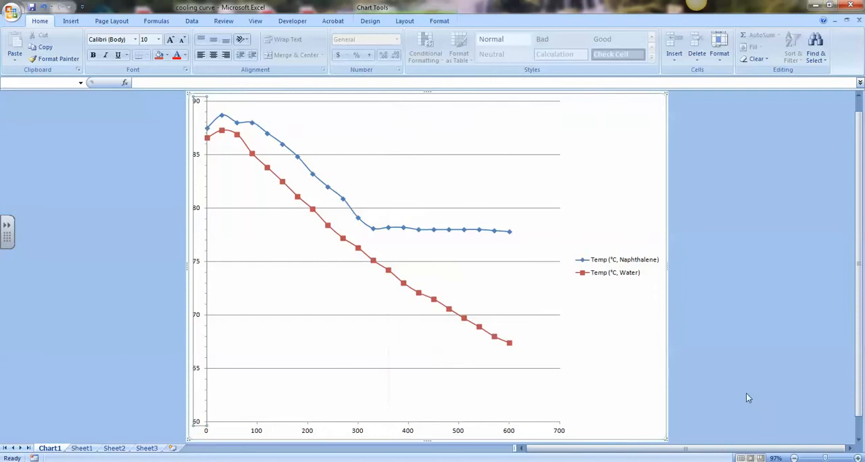
Step: Set the chart's horizontal time axis to a fixed maximum of 600 and a fixed major unit of 60
{"action": "left_click", "coordinate": [510, 435]}
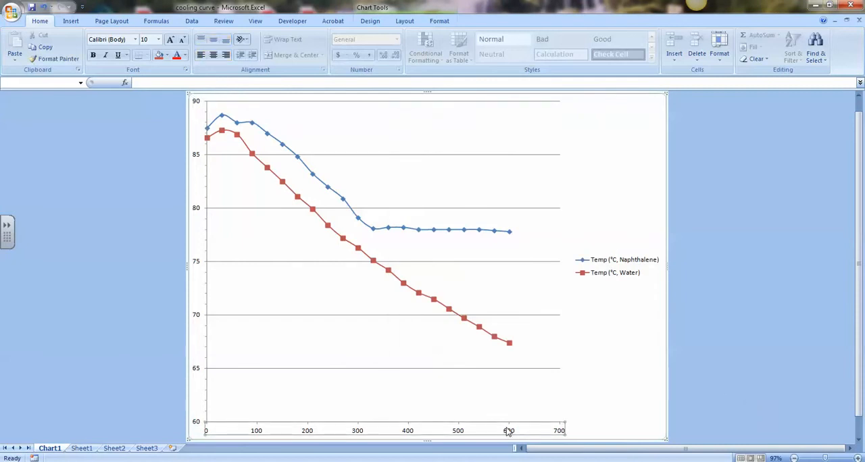
{"action": "right_click", "coordinate": [509, 433]}
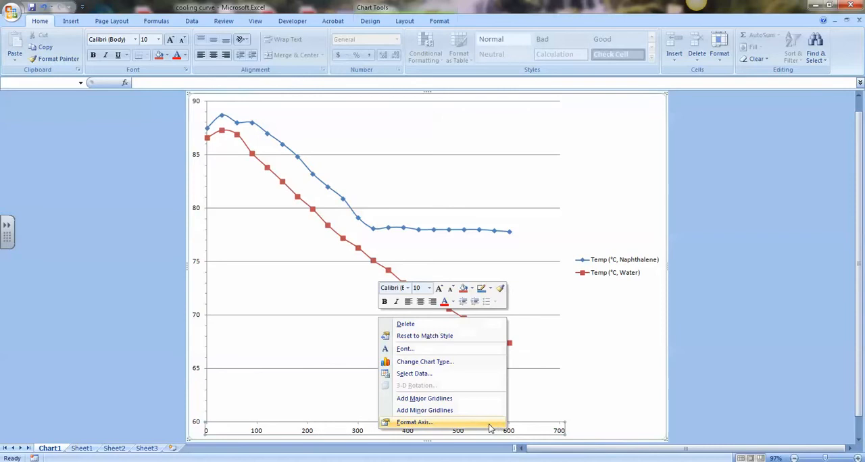
{"action": "left_click", "coordinate": [492, 424]}
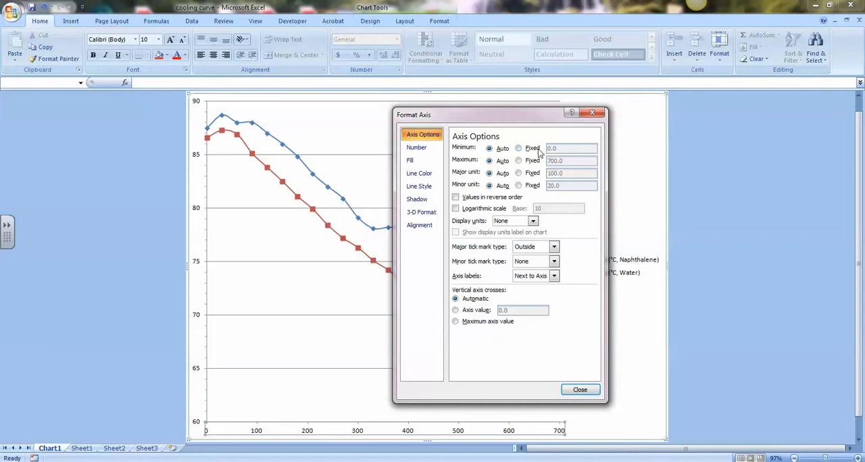
{"action": "left_click", "coordinate": [518, 161]}
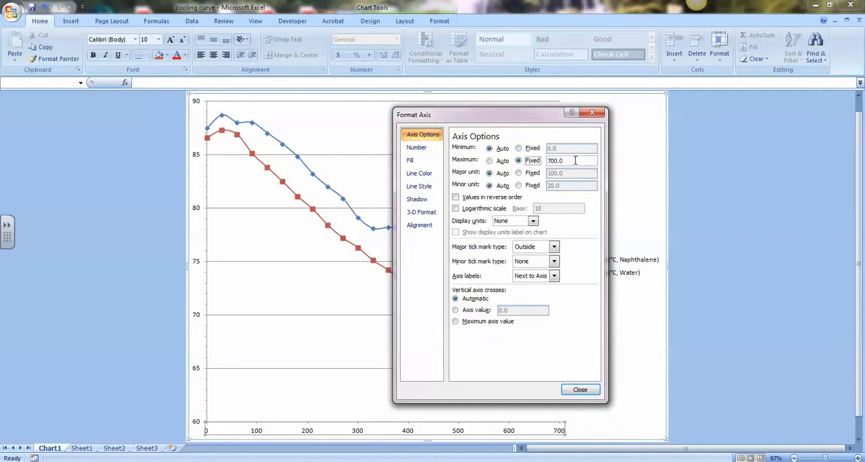
{"action": "double_click", "coordinate": [574, 160]}
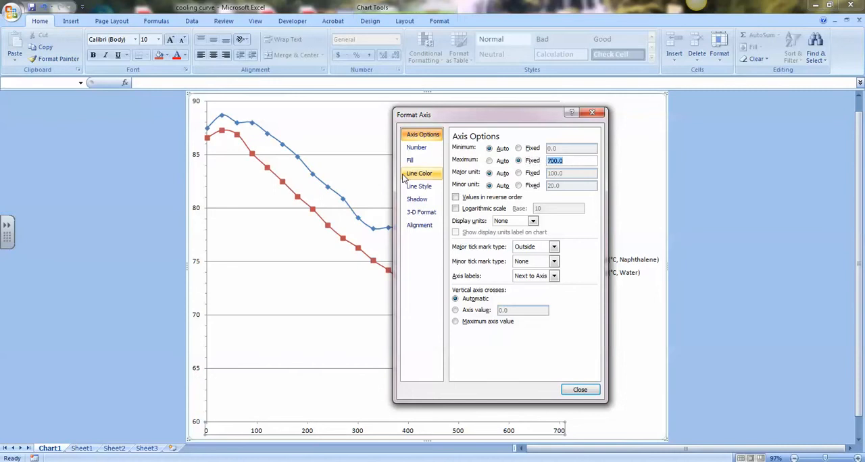
{"action": "type", "text": "600"}
{"action": "left_click", "coordinate": [518, 173]}
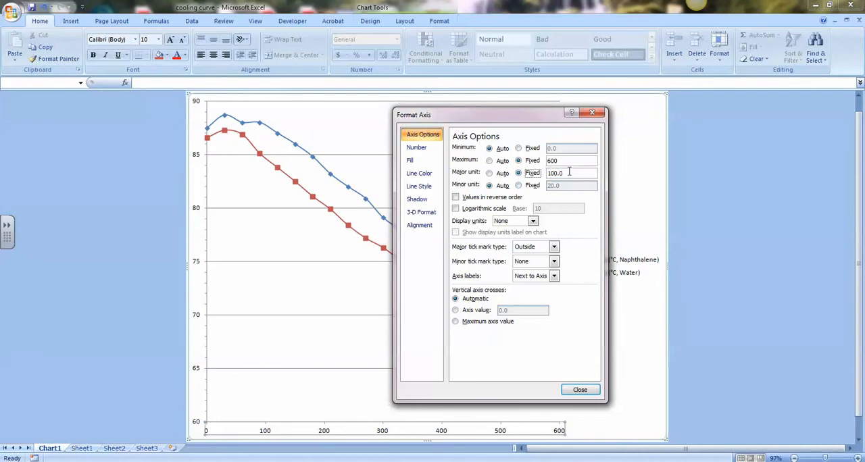
{"action": "left_click_drag", "start_coordinate": [568, 172], "coordinate": [349, 158]}
{"action": "type", "text": "60"}
Step: Fix the horizontal axis minor unit at 30 and set its minor tick marks to Outside
{"action": "left_click", "coordinate": [527, 186]}
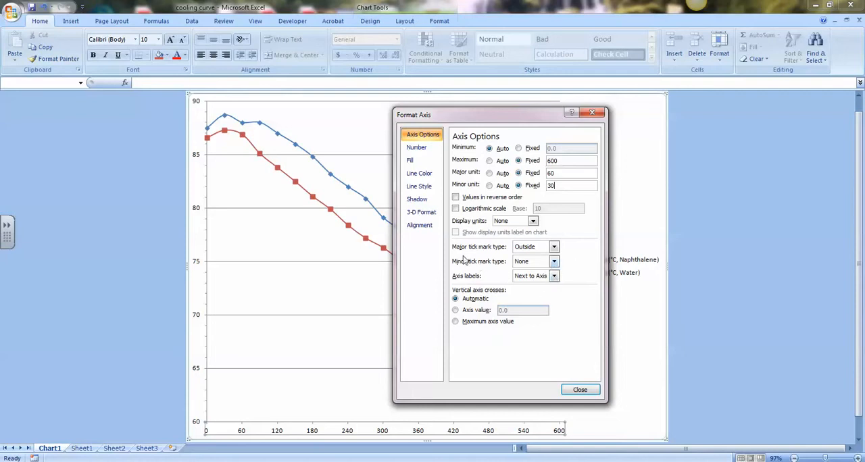
{"action": "left_click", "coordinate": [522, 262]}
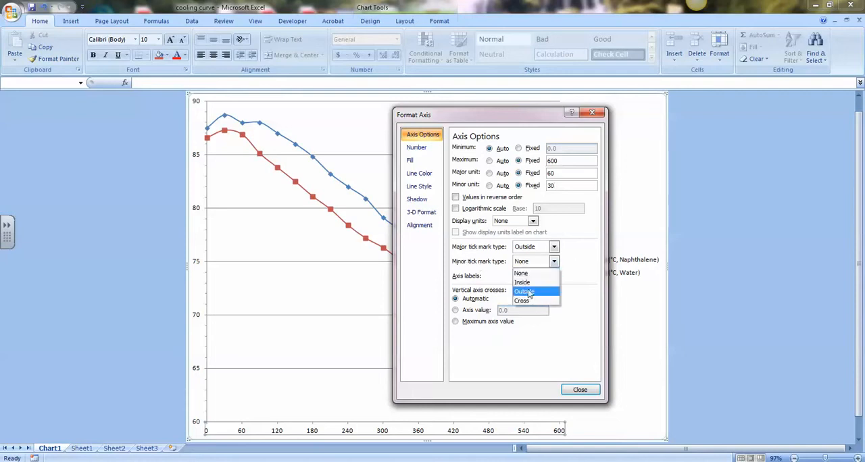
{"action": "left_click", "coordinate": [526, 291]}
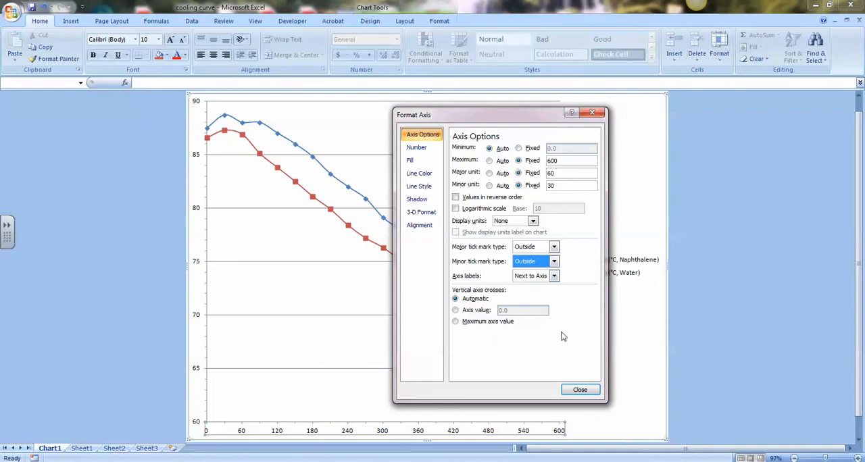
{"action": "left_click", "coordinate": [580, 391]}
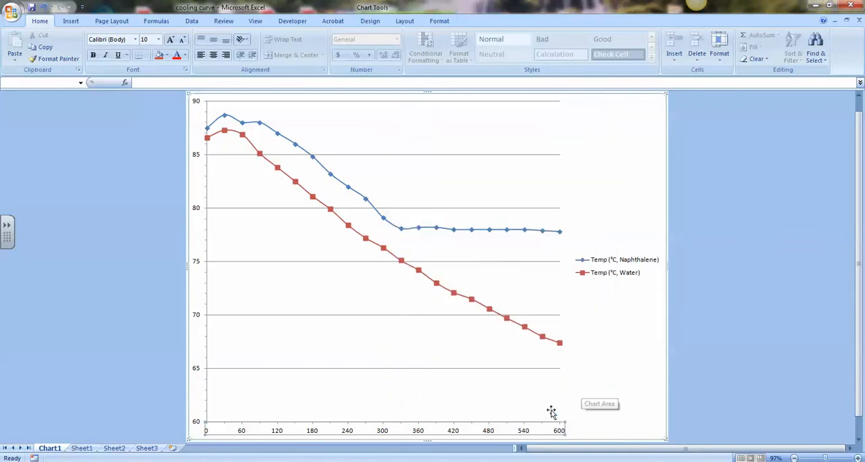
Step: Set the chart legend's position to Bottom, keeping it from overlapping the chart
{"action": "scroll", "coordinate": [564, 414], "scroll_direction": "down", "scroll_amount": 1}
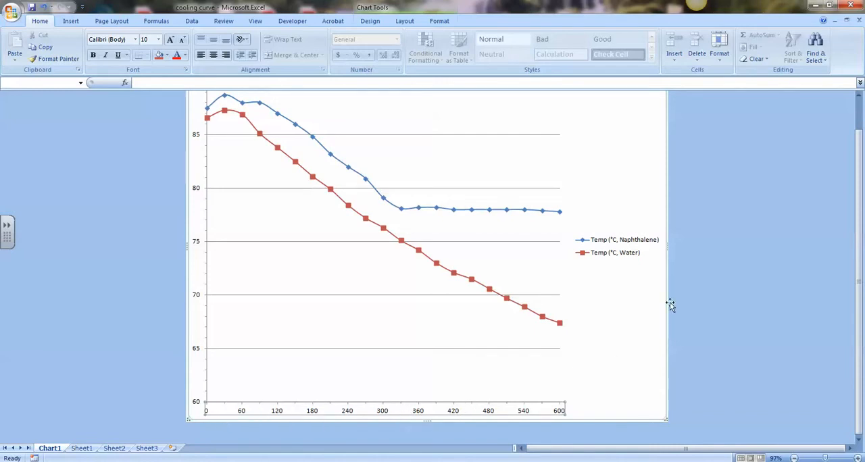
{"action": "left_click", "coordinate": [610, 256]}
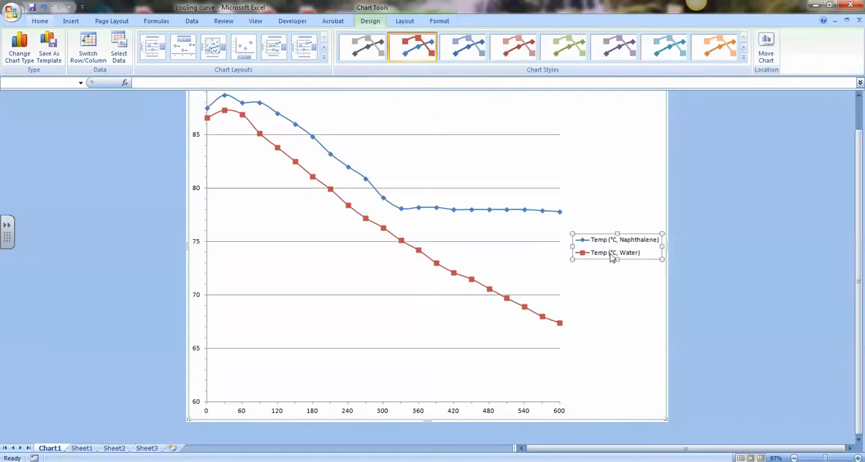
{"action": "right_click", "coordinate": [597, 255]}
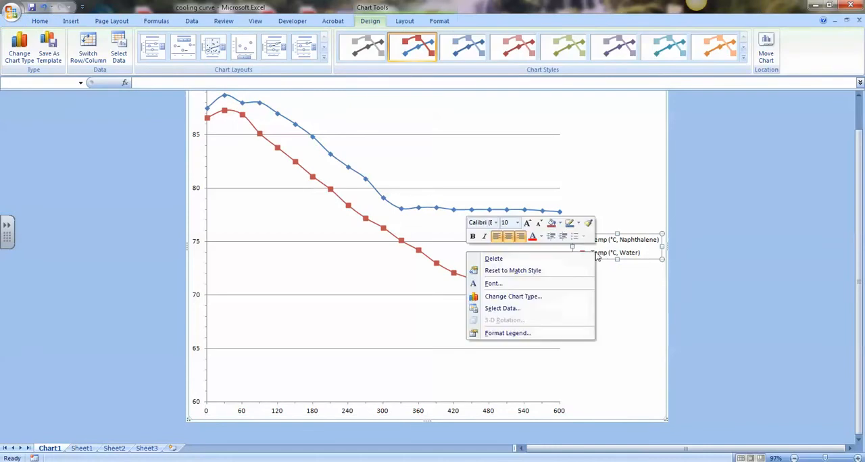
{"action": "left_click", "coordinate": [517, 333]}
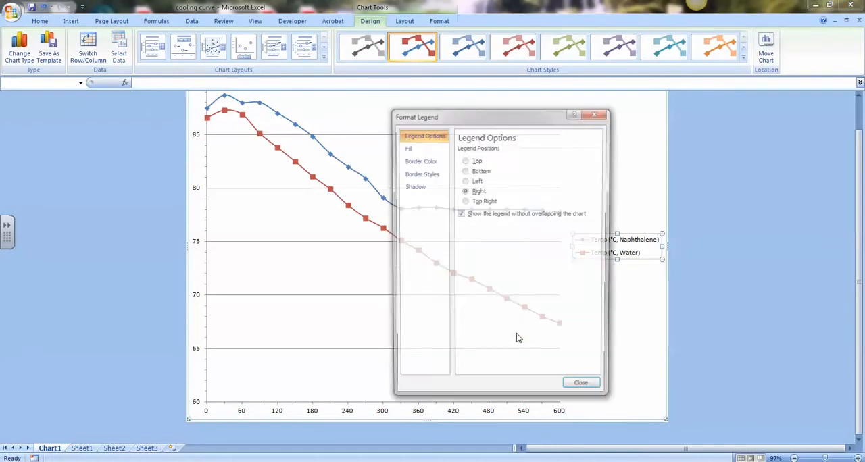
{"action": "left_click", "coordinate": [471, 171]}
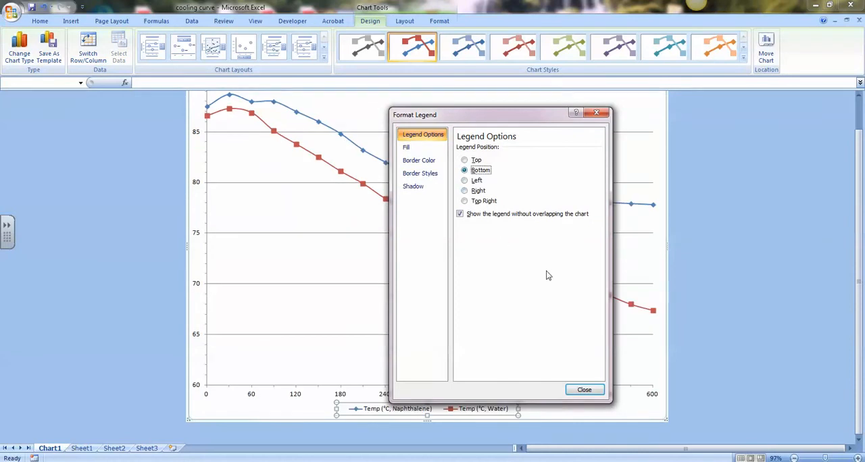
{"action": "left_click", "coordinate": [583, 390]}
{"action": "left_click", "coordinate": [730, 340]}
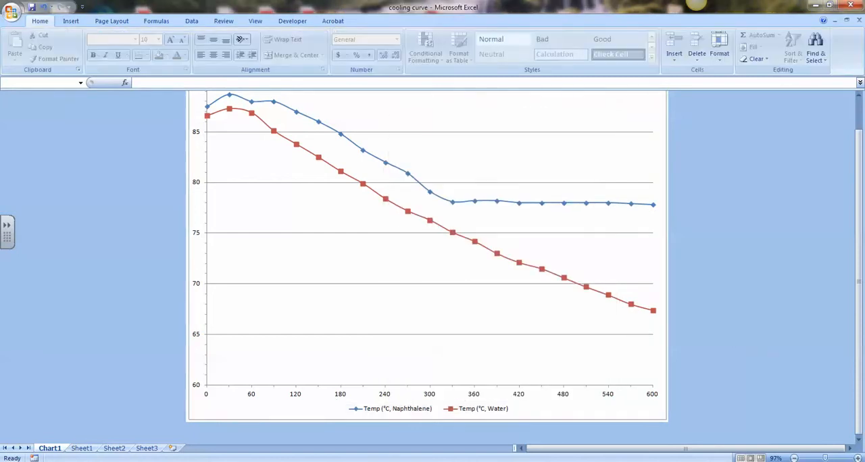
Step: Add minor gridlines to the chart's vertical temperature axis
{"action": "scroll", "coordinate": [518, 422], "scroll_direction": "up", "scroll_amount": 2}
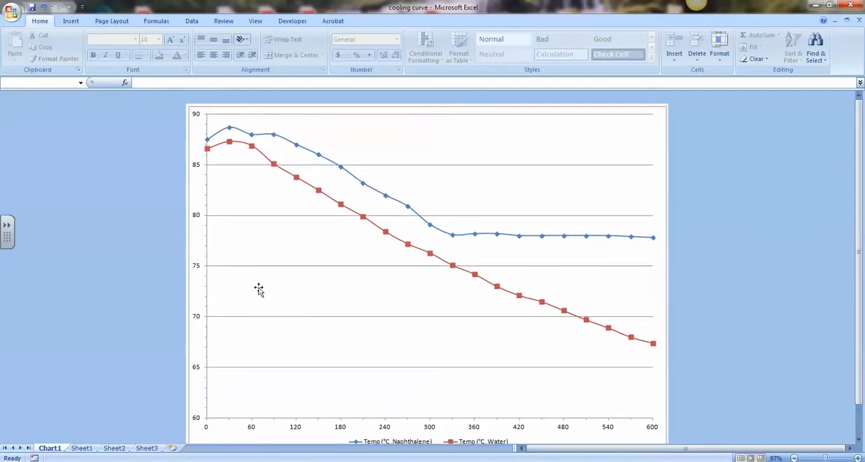
{"action": "right_click", "coordinate": [207, 264]}
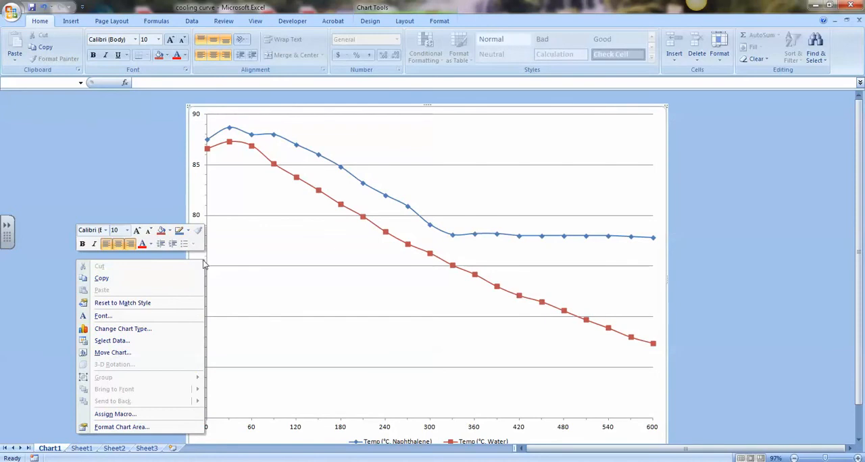
{"action": "left_click", "coordinate": [242, 270]}
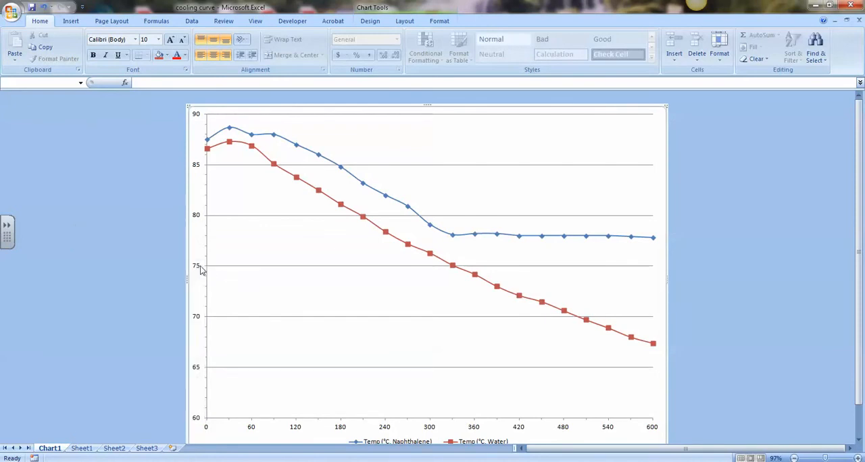
{"action": "right_click", "coordinate": [199, 270]}
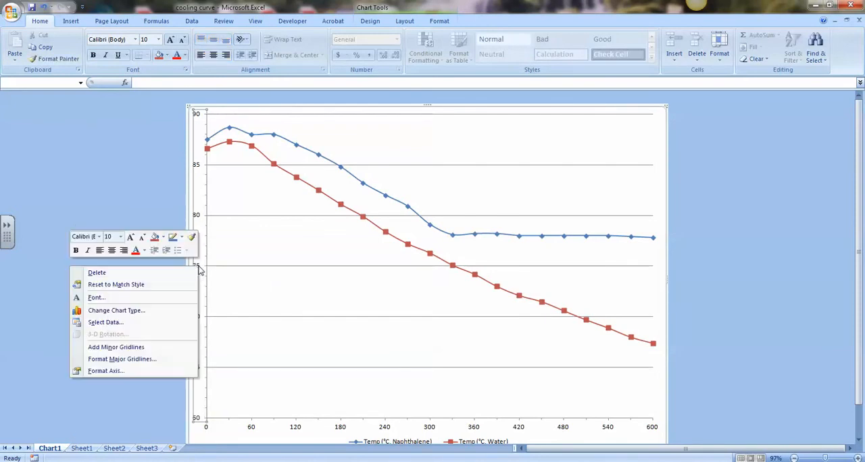
{"action": "left_click", "coordinate": [133, 349]}
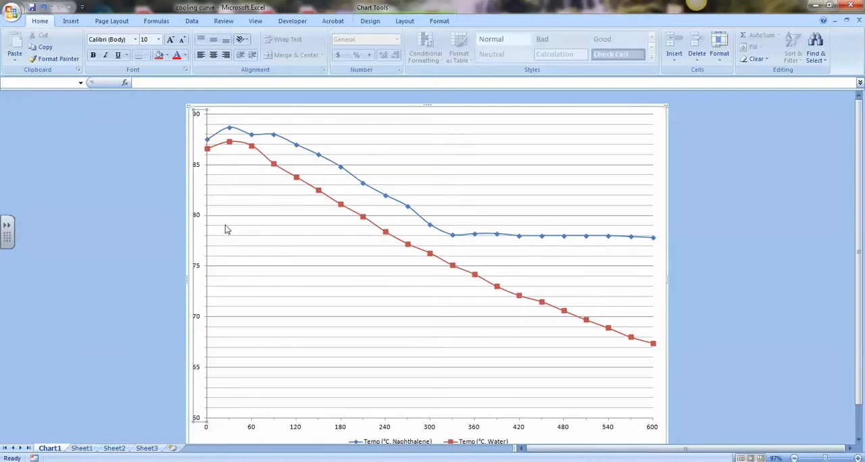
Step: Add both major and minor gridlines to the chart's horizontal time axis
{"action": "left_click", "coordinate": [254, 430]}
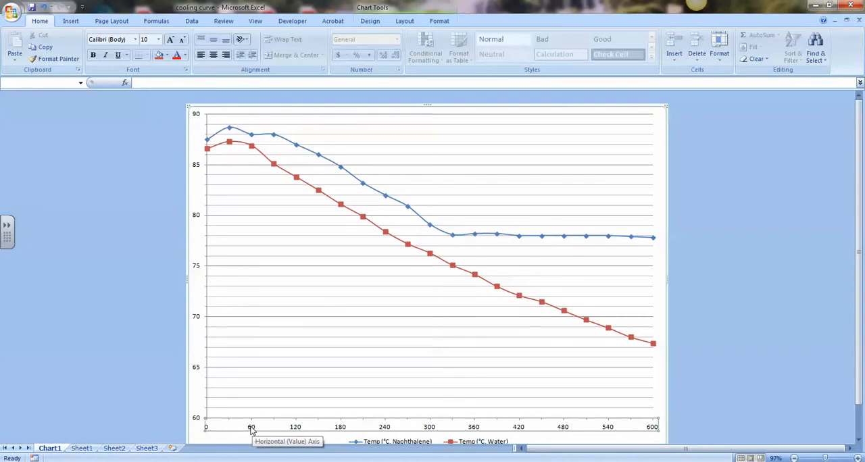
{"action": "right_click", "coordinate": [252, 431]}
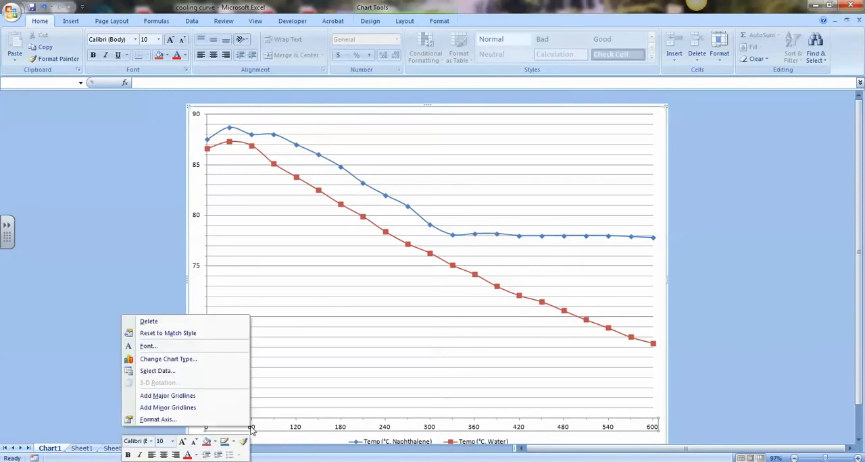
{"action": "left_click", "coordinate": [209, 397]}
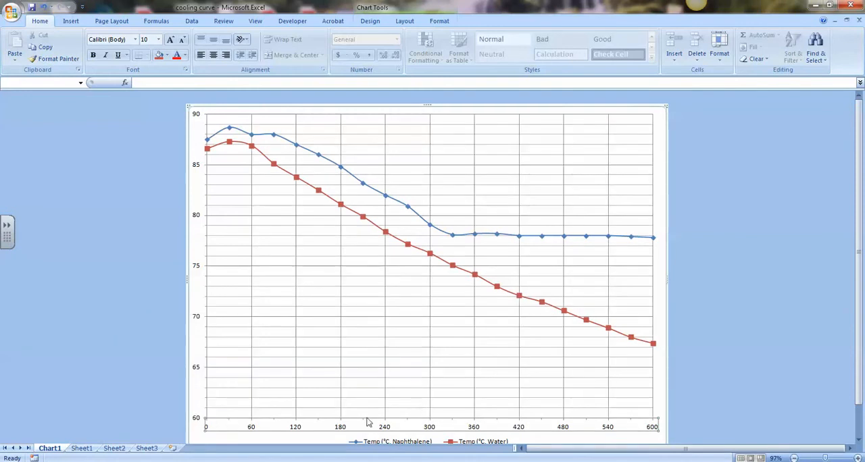
{"action": "right_click", "coordinate": [286, 420]}
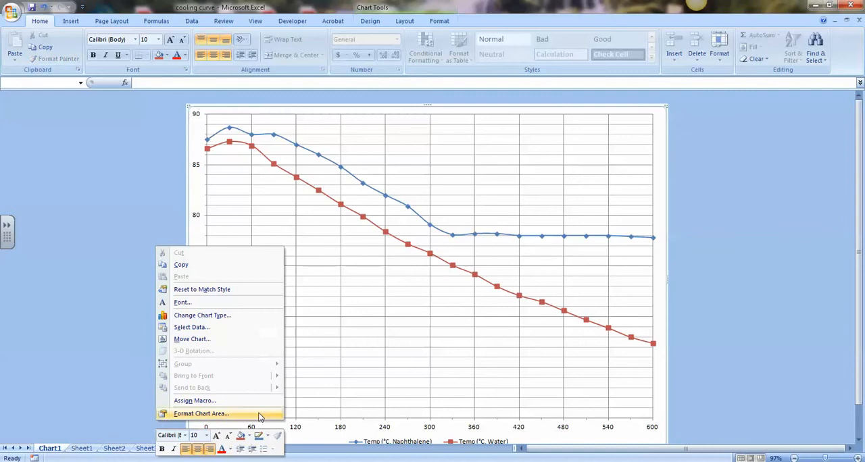
{"action": "left_click", "coordinate": [121, 379]}
{"action": "right_click", "coordinate": [252, 429]}
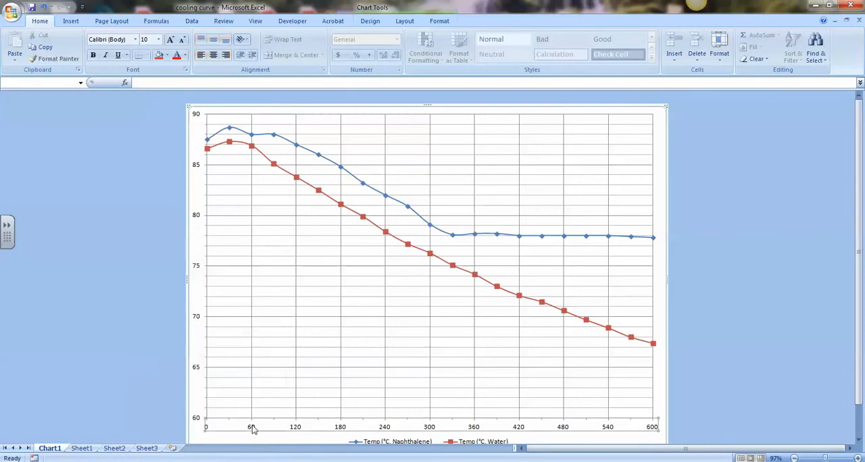
{"action": "left_click", "coordinate": [215, 395]}
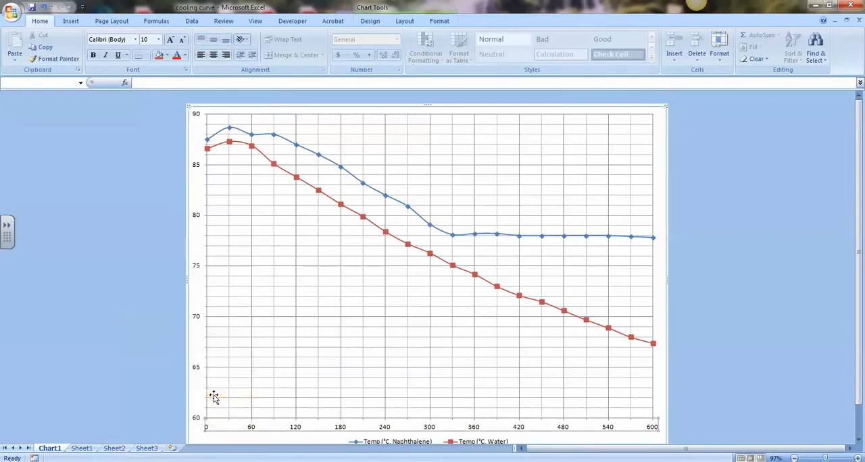
{"action": "left_click", "coordinate": [111, 314]}
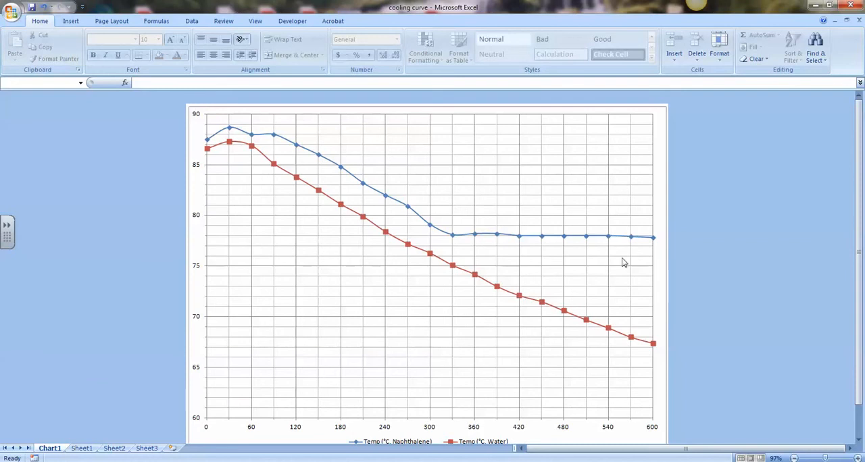
Step: Insert a centered overlay title on the cooling curve chart
{"action": "scroll", "coordinate": [477, 309], "scroll_direction": "down", "scroll_amount": 1}
{"action": "scroll", "coordinate": [477, 308], "scroll_direction": "up", "scroll_amount": 1}
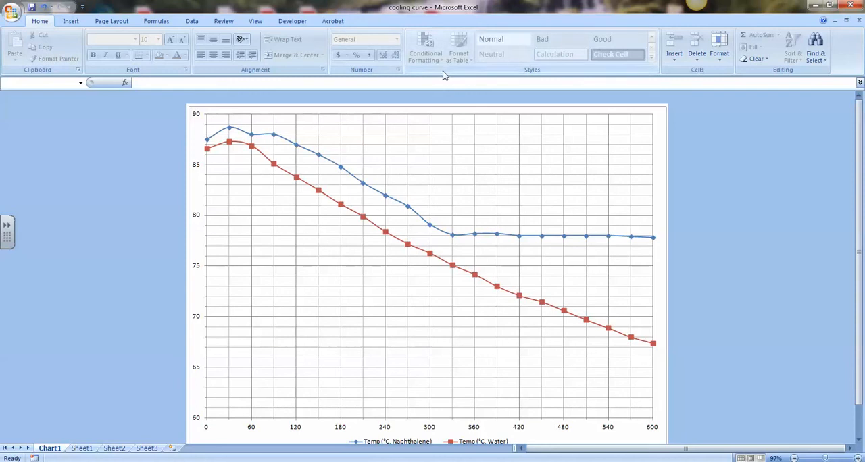
{"action": "left_click", "coordinate": [529, 153]}
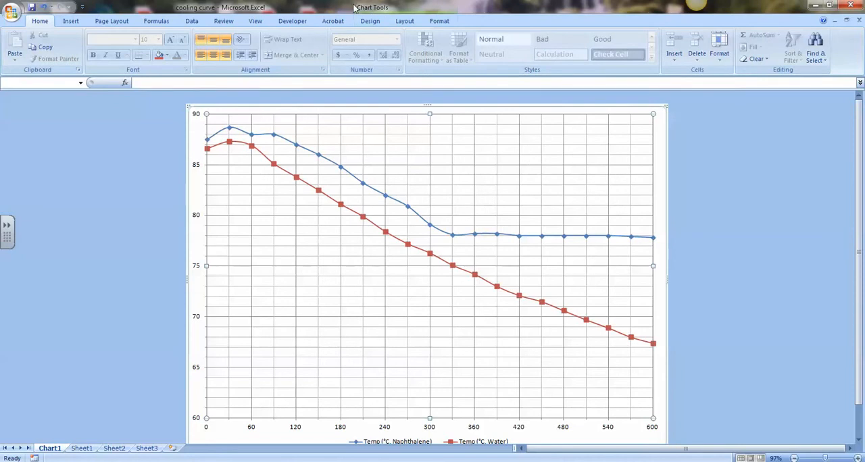
{"action": "left_click", "coordinate": [405, 21]}
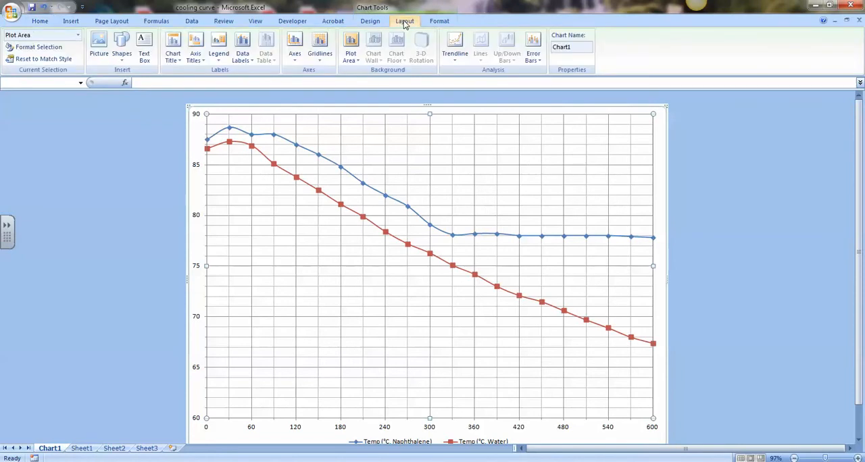
{"action": "left_click", "coordinate": [174, 60]}
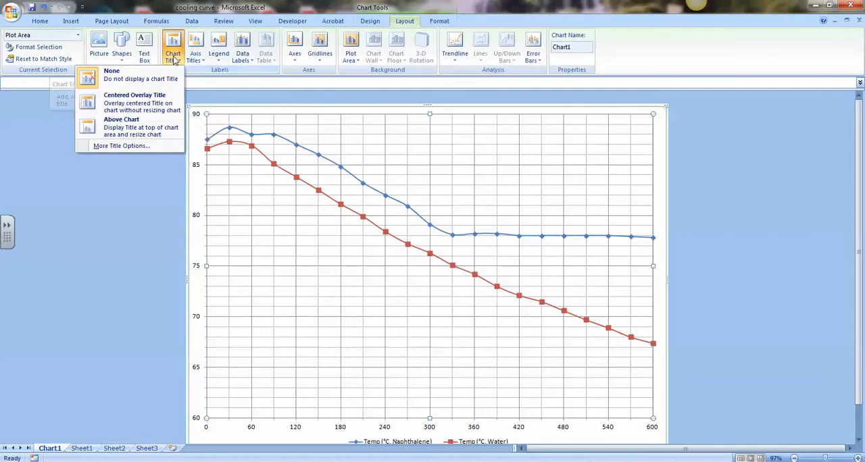
{"action": "left_click", "coordinate": [130, 102]}
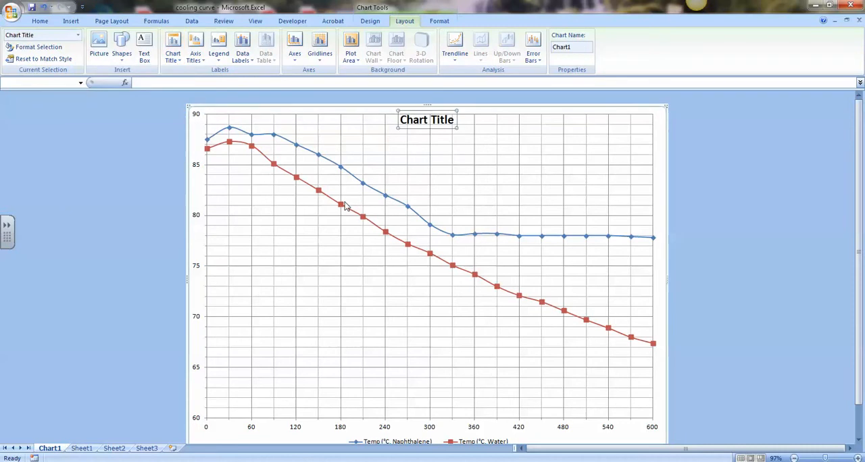
Step: Replace the placeholder chart title text with "Cooling Curve for Naphthale & Water"
{"action": "triple_click", "coordinate": [428, 121]}
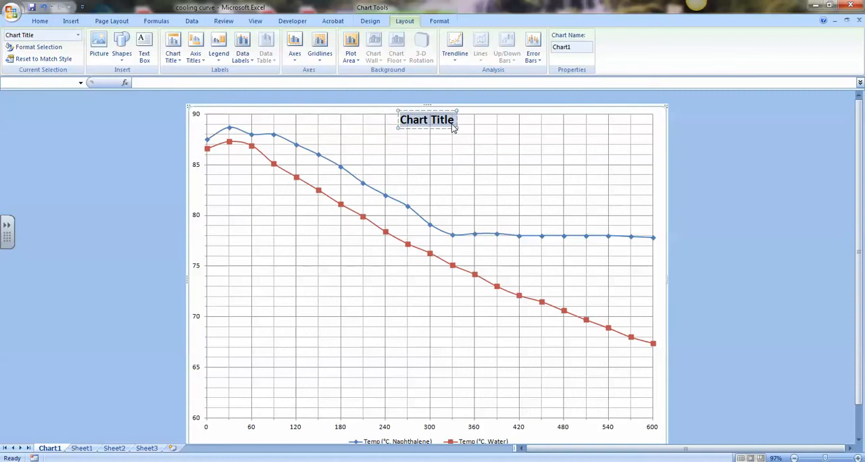
{"action": "type", "text": "Cooling"}
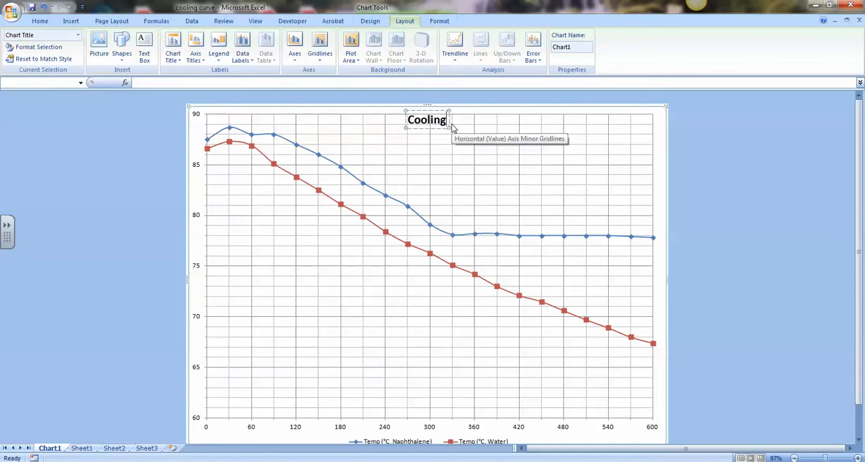
{"action": "type", "text": " Curve for N"}
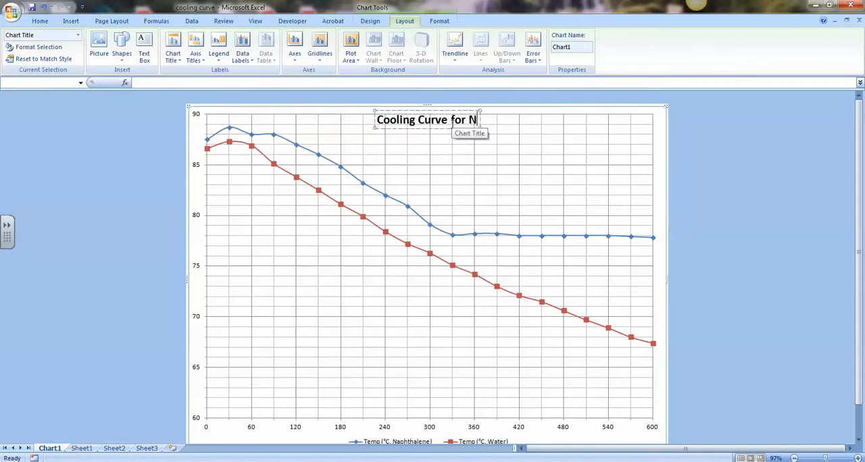
{"action": "type", "text": "aphthale"}
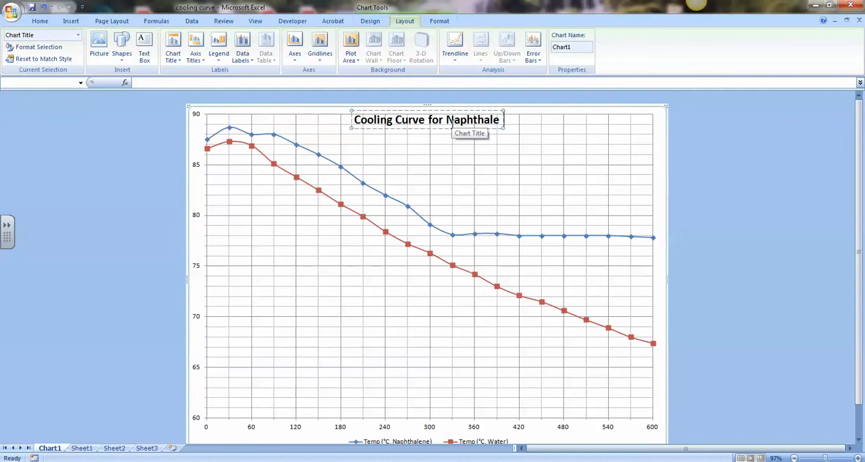
{"action": "type", "text": " & Water"}
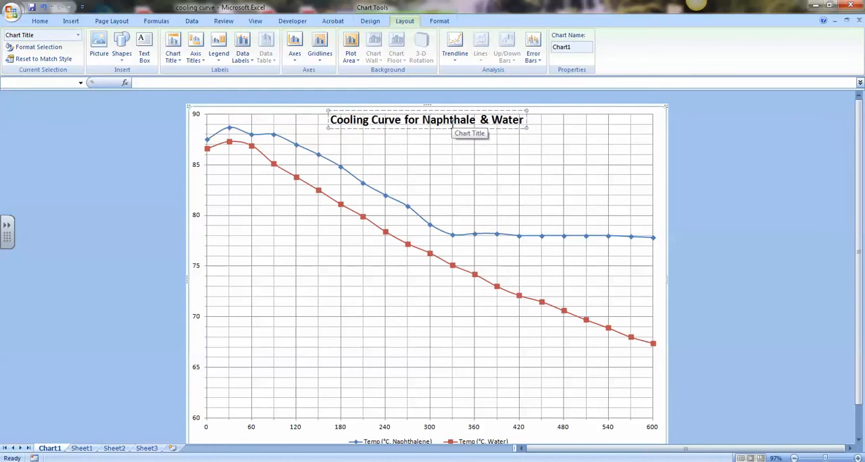
{"action": "left_click", "coordinate": [730, 264]}
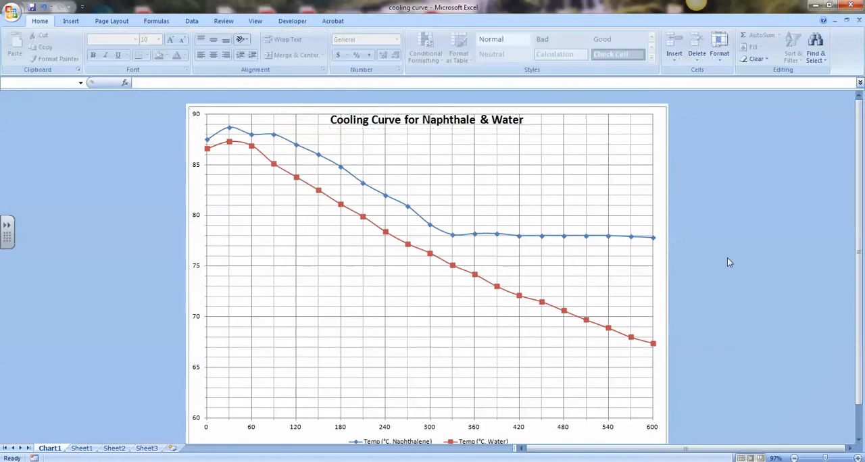
Step: Move the chart title into the empty upper-right area of the plot and give it a solid white fill
{"action": "left_click_drag", "start_coordinate": [473, 119], "coordinate": [549, 131]}
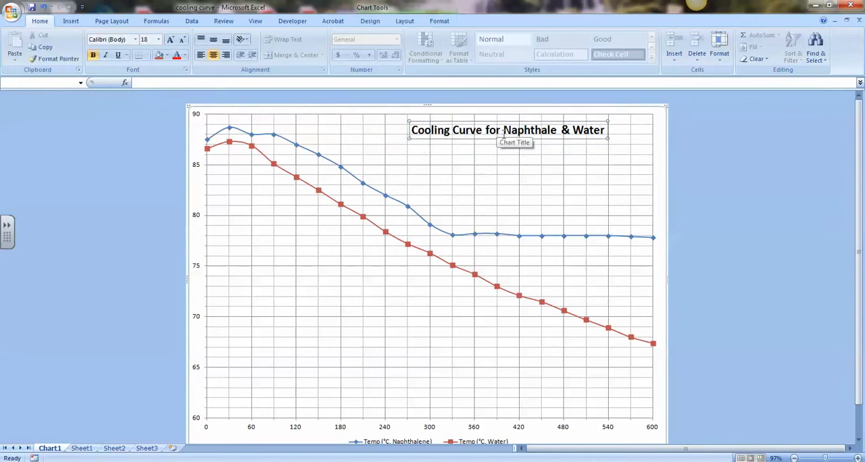
{"action": "right_click", "coordinate": [495, 138]}
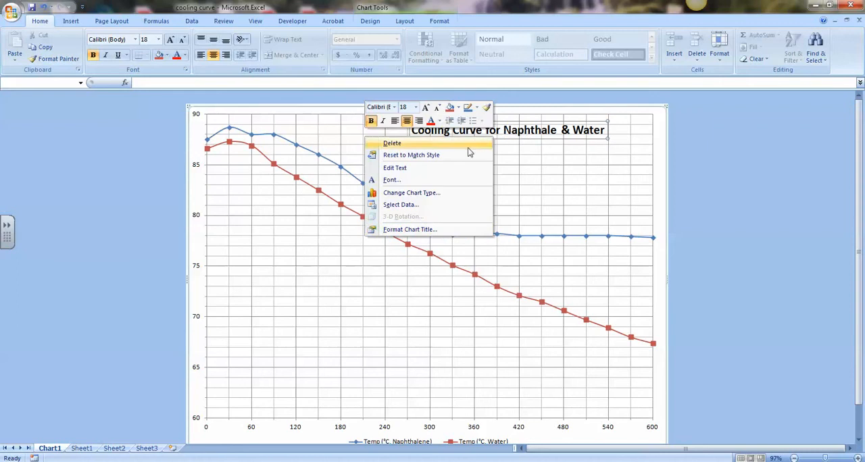
{"action": "left_click", "coordinate": [440, 231]}
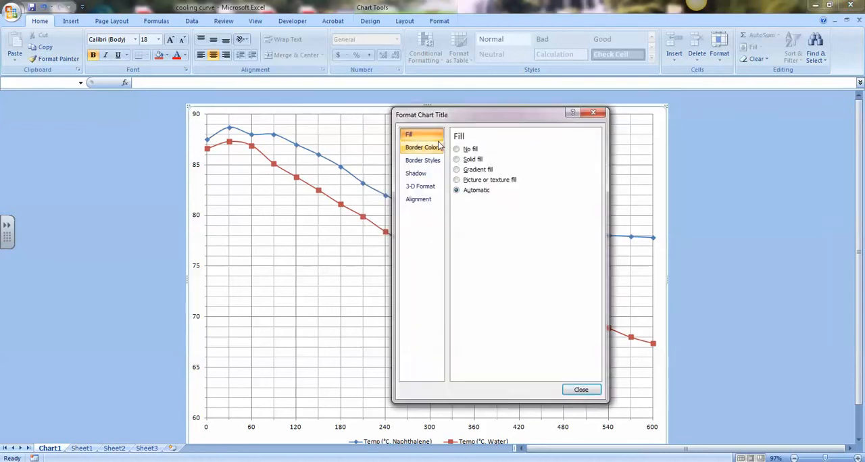
{"action": "left_click", "coordinate": [463, 160]}
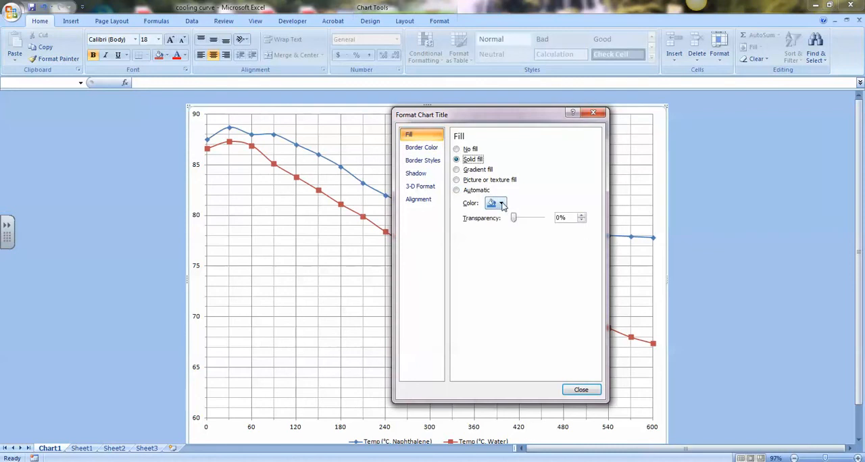
{"action": "left_click", "coordinate": [496, 203]}
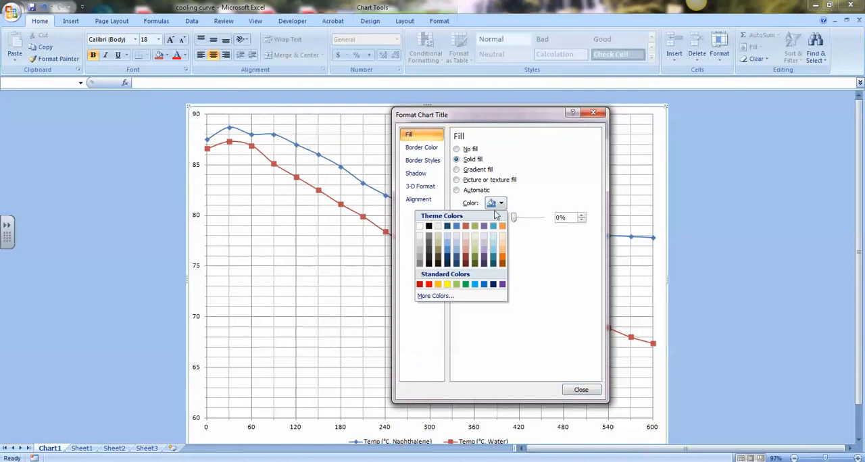
{"action": "left_click", "coordinate": [419, 226]}
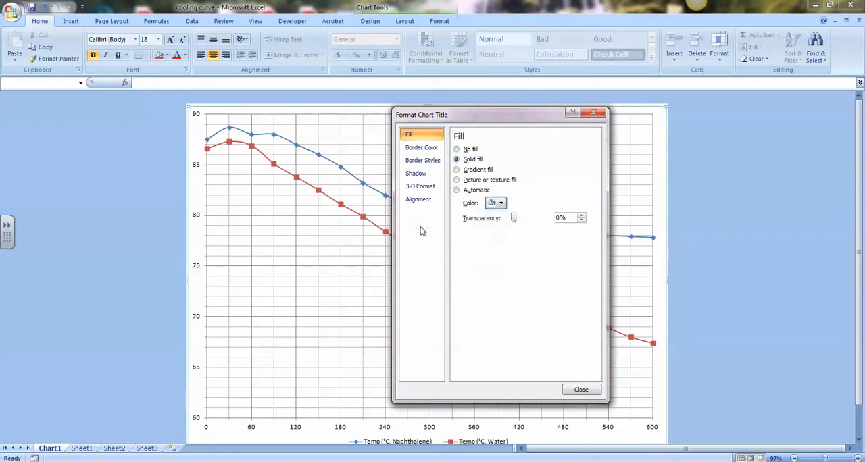
{"action": "left_click", "coordinate": [580, 390]}
{"action": "left_click", "coordinate": [782, 257]}
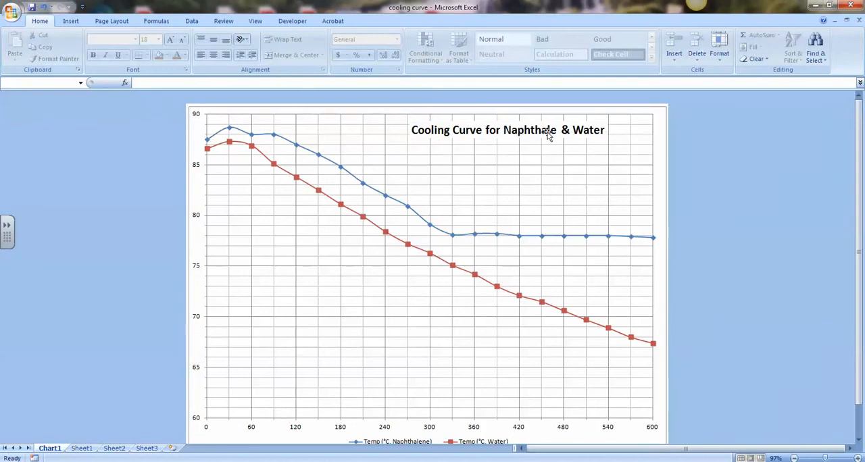
Step: Enlarge the chart title to 20 pt and shift it slightly left and up within the plot's upper-right area
{"action": "left_click", "coordinate": [486, 135]}
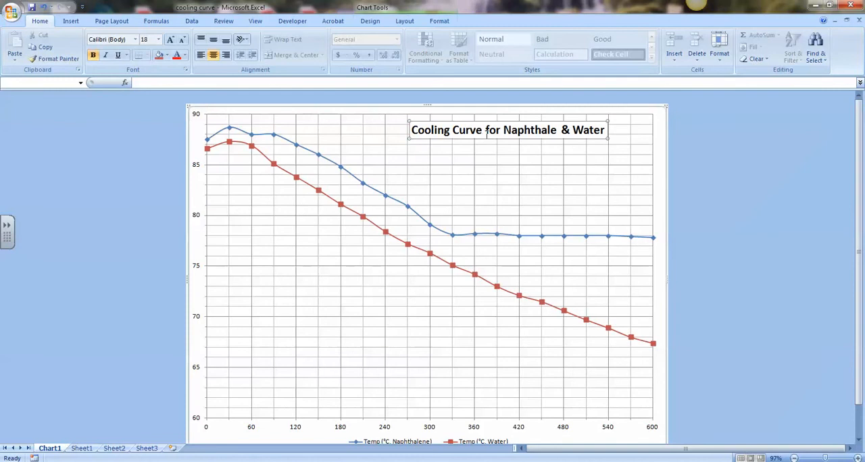
{"action": "left_click", "coordinate": [40, 21]}
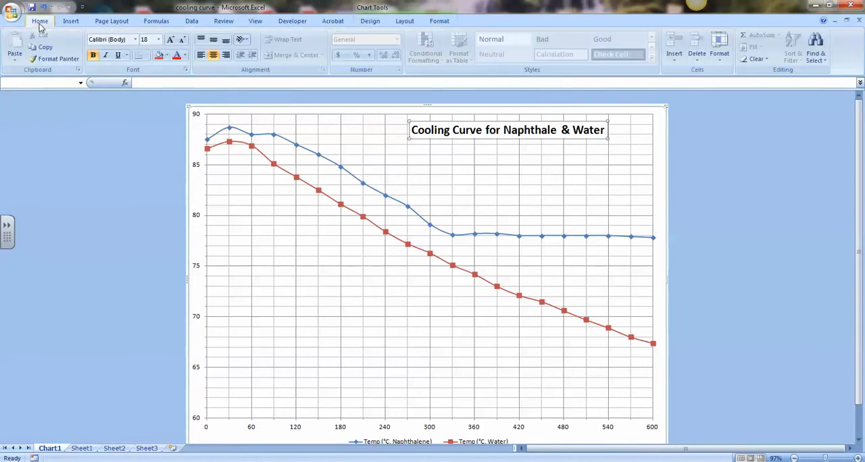
{"action": "left_click", "coordinate": [171, 41]}
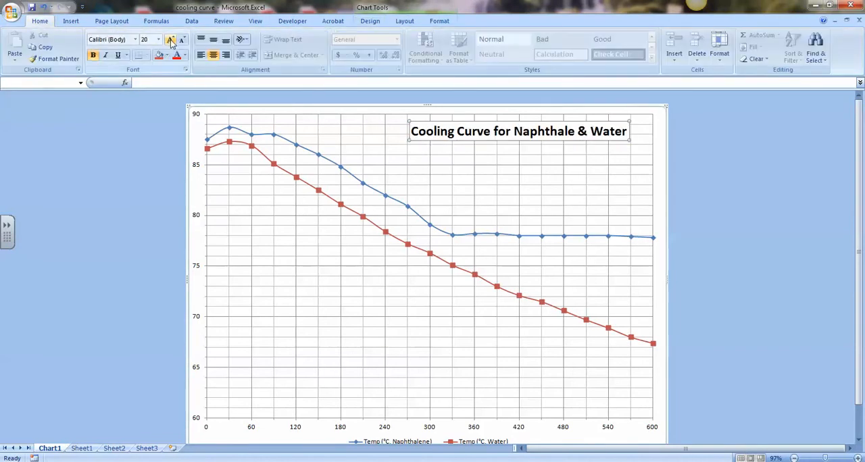
{"action": "left_click", "coordinate": [491, 142]}
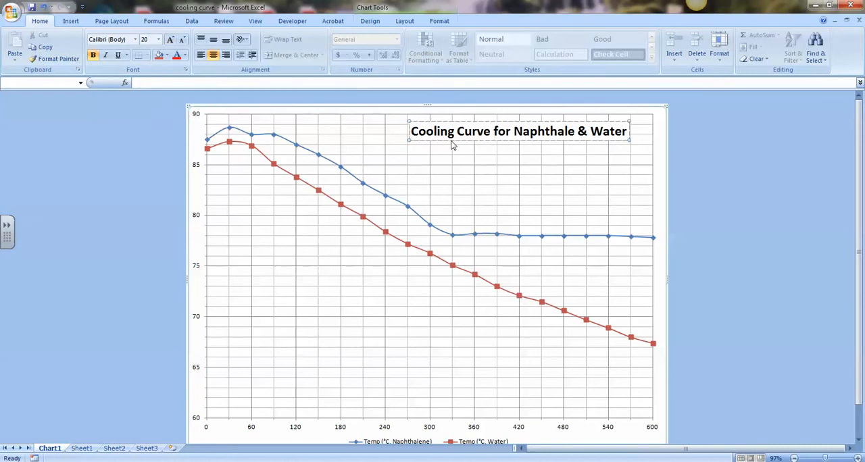
{"action": "left_click_drag", "start_coordinate": [452, 141], "coordinate": [423, 137]}
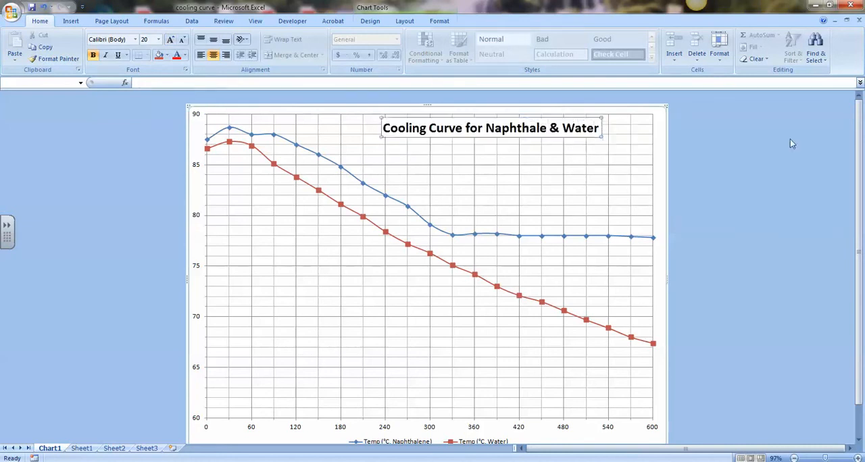
{"action": "left_click", "coordinate": [789, 139]}
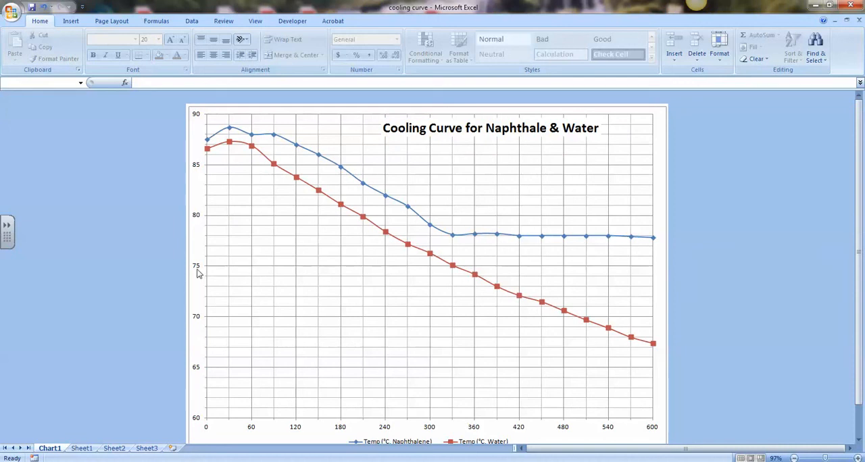
Step: Add a title below the chart's horizontal axis reading "Time (s)"
{"action": "left_click", "coordinate": [332, 290]}
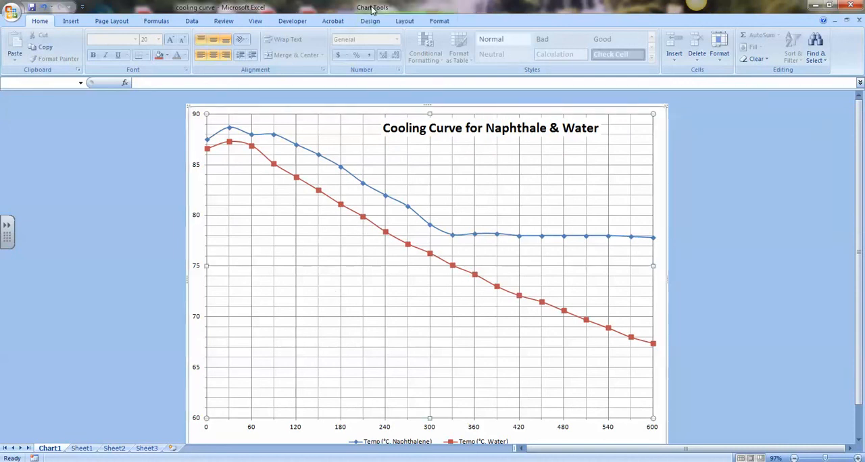
{"action": "left_click", "coordinate": [405, 22]}
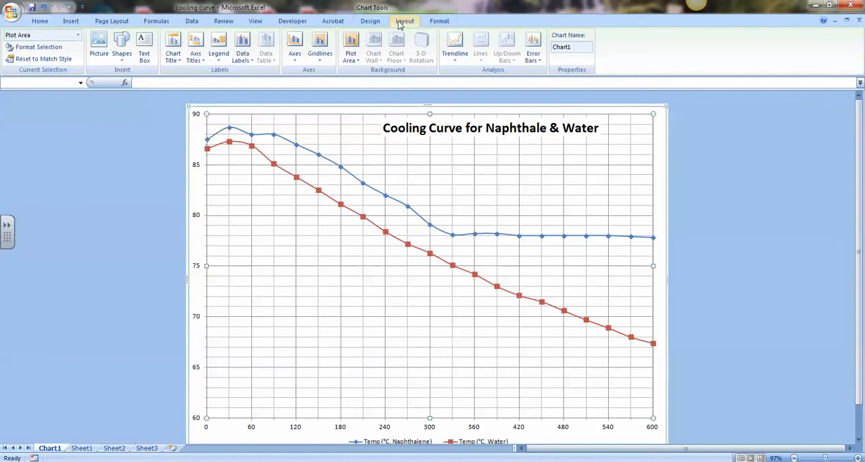
{"action": "left_click", "coordinate": [202, 58]}
{"action": "mouse_move", "coordinate": [181, 73]}
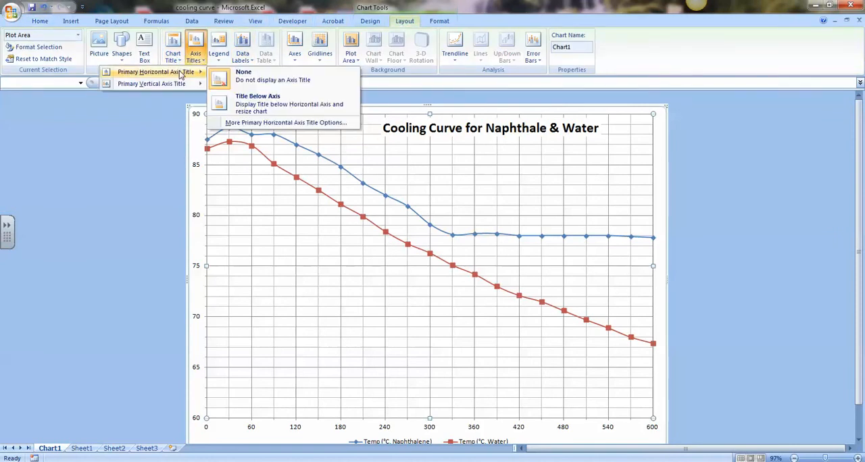
{"action": "left_click", "coordinate": [267, 109]}
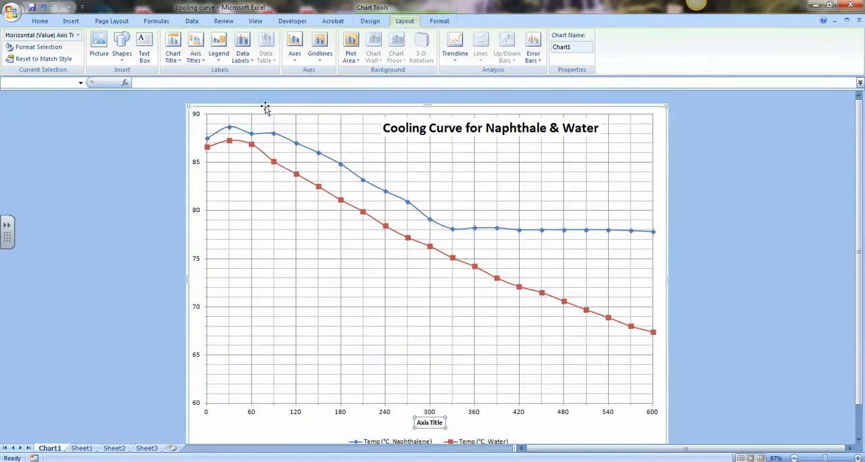
{"action": "left_click", "coordinate": [435, 426]}
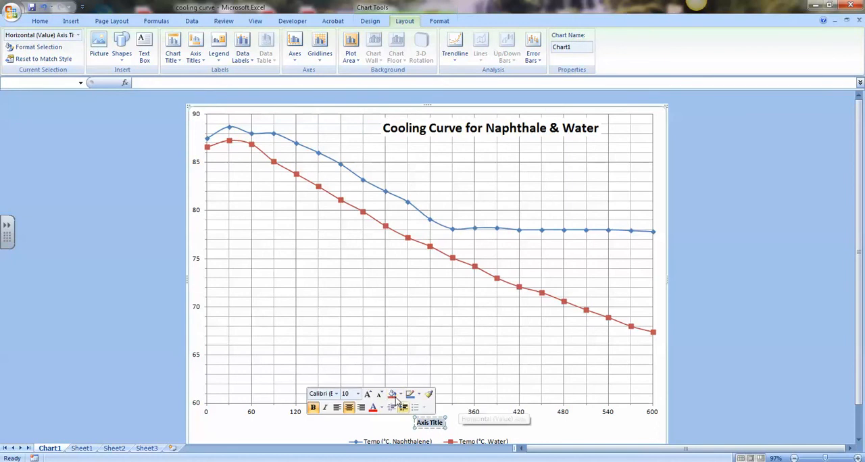
{"action": "type", "text": "Time ("}
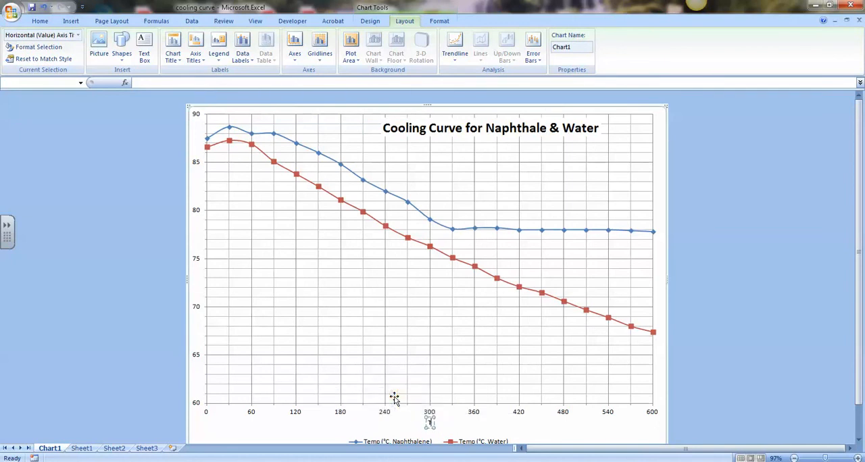
{"action": "type", "text": "s)"}
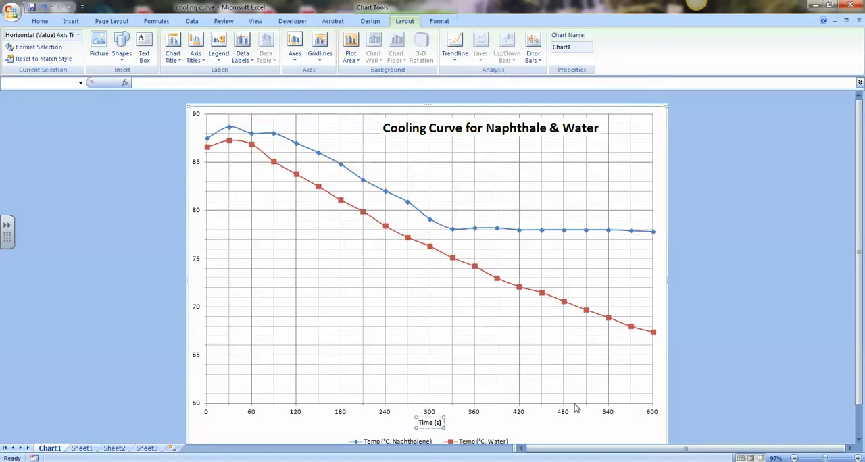
{"action": "left_click", "coordinate": [530, 427]}
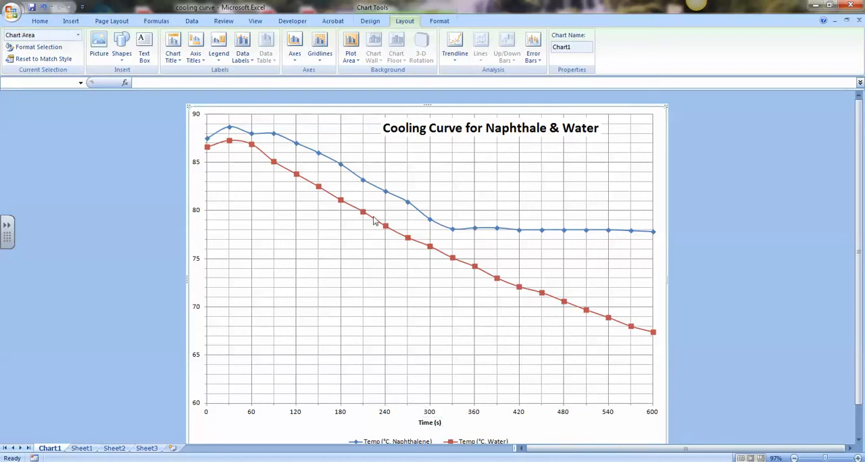
Step: Add a rotated title to the chart's vertical axis
{"action": "left_click", "coordinate": [194, 54]}
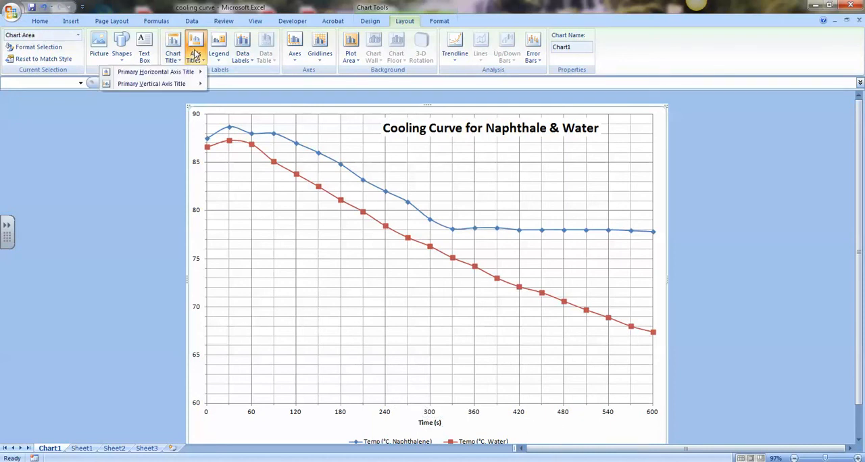
{"action": "mouse_move", "coordinate": [179, 85]}
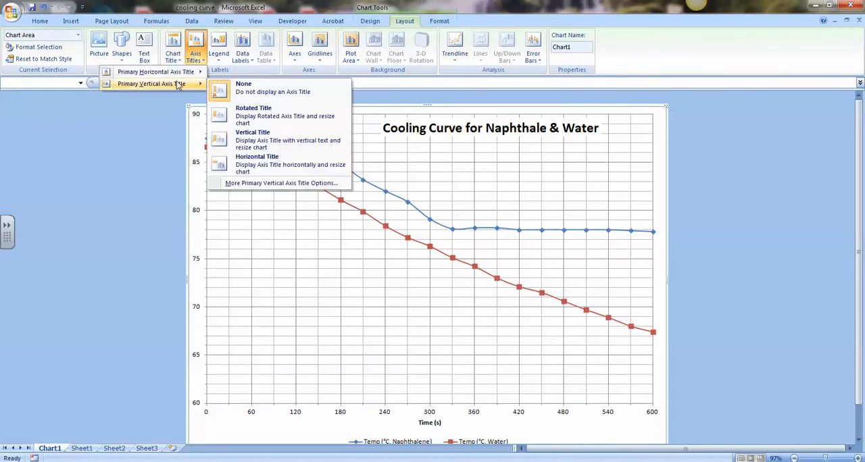
{"action": "left_click", "coordinate": [268, 119]}
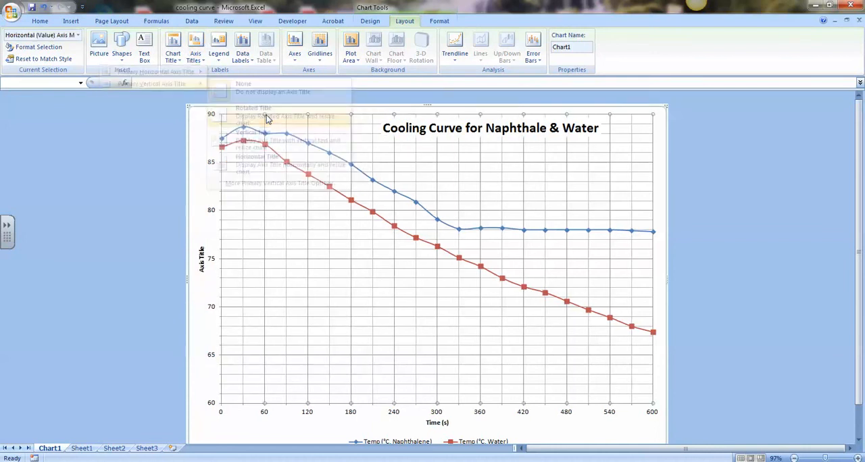
Step: Replace the placeholder text of the vertical axis title with "Temperature (°C)"
{"action": "left_click", "coordinate": [201, 258]}
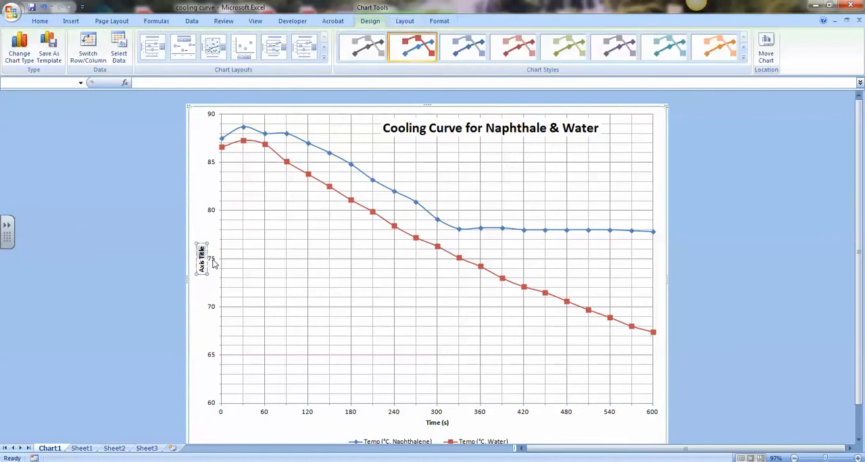
{"action": "key", "text": "BackSpace"}
{"action": "key", "text": "BackSpace"}
{"action": "key", "text": "BackSpace"}
{"action": "key", "text": "BackSpace"}
{"action": "key", "text": "BackSpace"}
{"action": "key", "text": "BackSpace"}
{"action": "key", "text": "BackSpace"}
{"action": "key", "text": "BackSpace"}
{"action": "key", "text": "BackSpace"}
{"action": "key", "text": "BackSpace"}
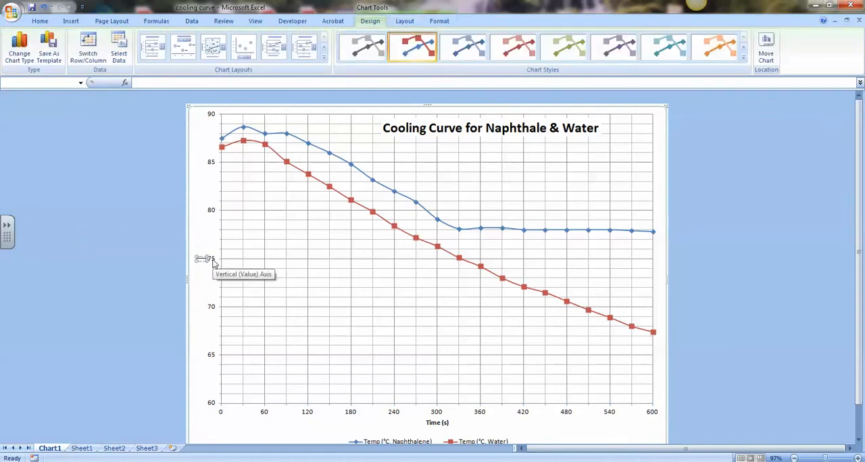
{"action": "type", "text": "Temperature ("}
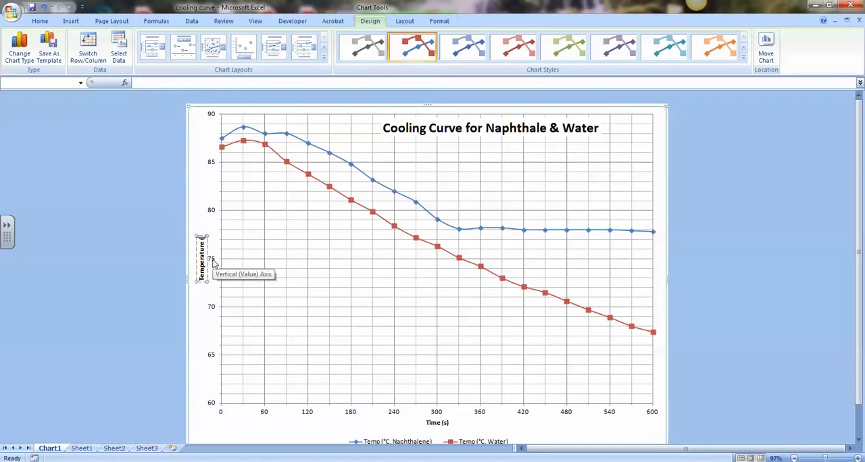
{"action": "type", "text": "°C"}
{"action": "type", "text": ")"}
{"action": "left_click", "coordinate": [142, 275]}
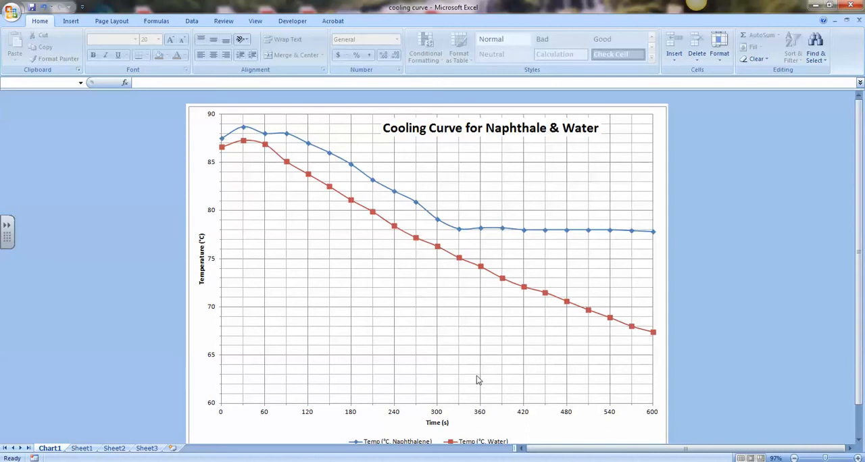
Step: Set the font size of the vertical axis title to 14 pt
{"action": "scroll", "coordinate": [465, 355], "scroll_direction": "down", "scroll_amount": 1}
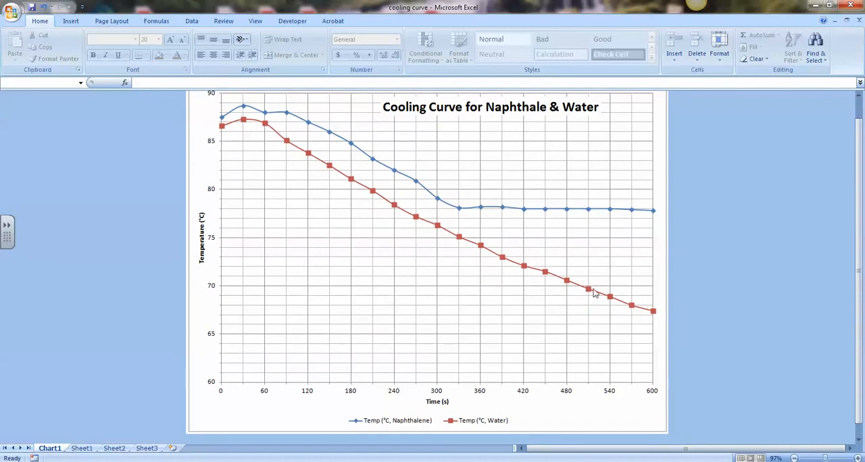
{"action": "scroll", "coordinate": [599, 293], "scroll_direction": "up", "scroll_amount": 1}
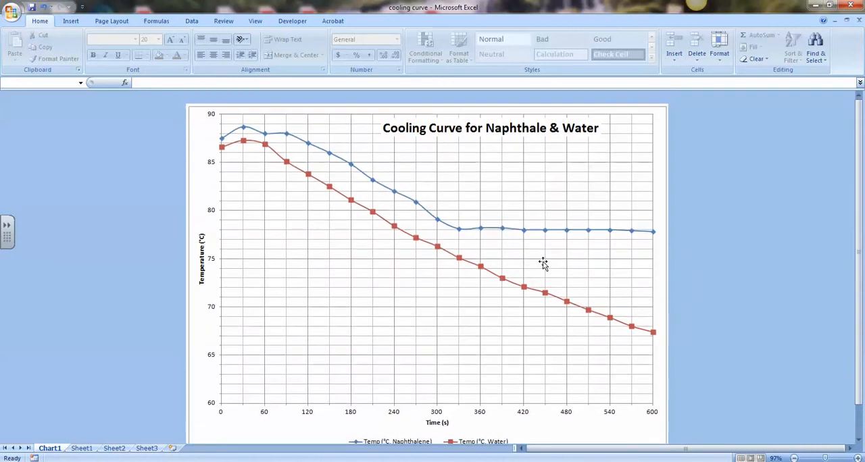
{"action": "left_click", "coordinate": [201, 263]}
{"action": "left_click", "coordinate": [171, 41]}
{"action": "left_click", "coordinate": [170, 41]}
{"action": "left_click", "coordinate": [170, 40]}
{"action": "left_click", "coordinate": [170, 40]}
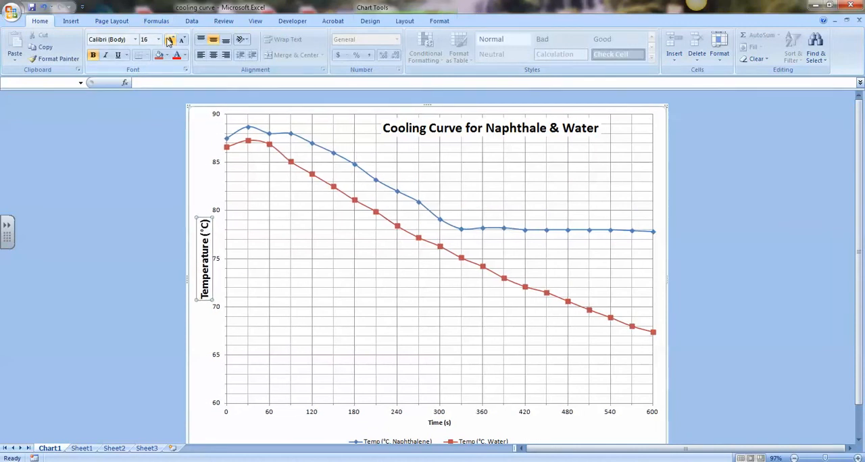
{"action": "left_click", "coordinate": [181, 41]}
Step: Set the font size of the "Time (s)" horizontal axis title to 14 pt
{"action": "scroll", "coordinate": [473, 261], "scroll_direction": "down", "scroll_amount": 2}
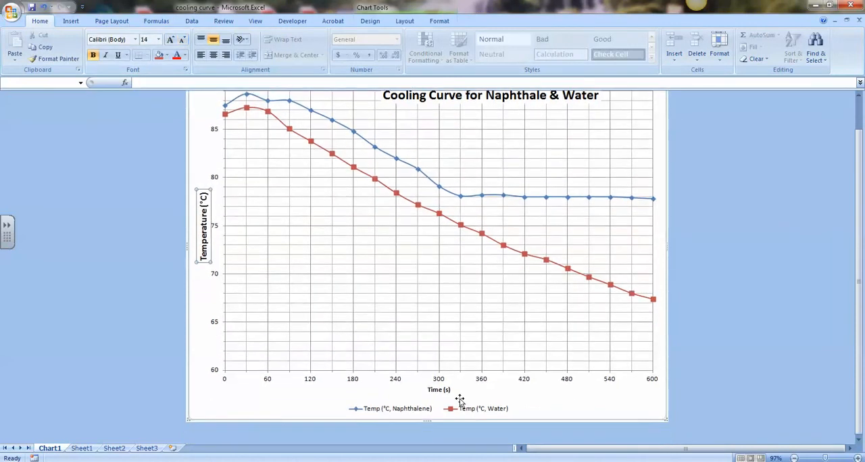
{"action": "left_click", "coordinate": [438, 390]}
{"action": "scroll", "coordinate": [303, 306], "scroll_direction": "up", "scroll_amount": 1}
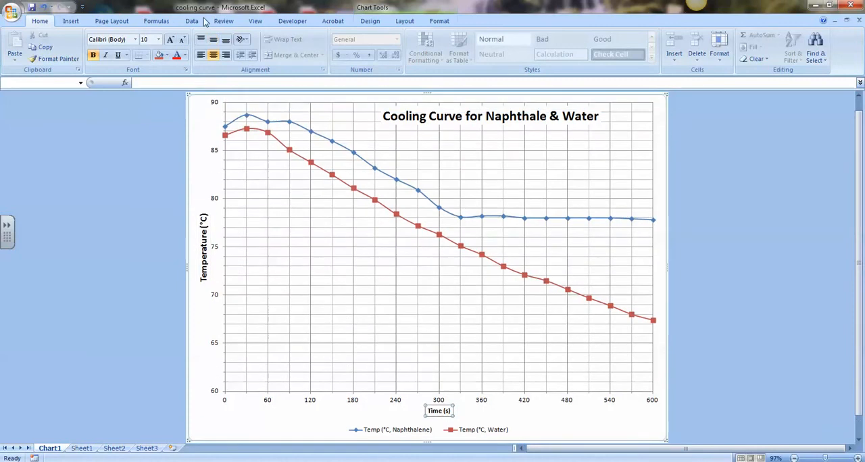
{"action": "left_click", "coordinate": [172, 41]}
{"action": "left_click", "coordinate": [171, 41]}
{"action": "left_click", "coordinate": [172, 40]}
{"action": "left_click", "coordinate": [172, 40]}
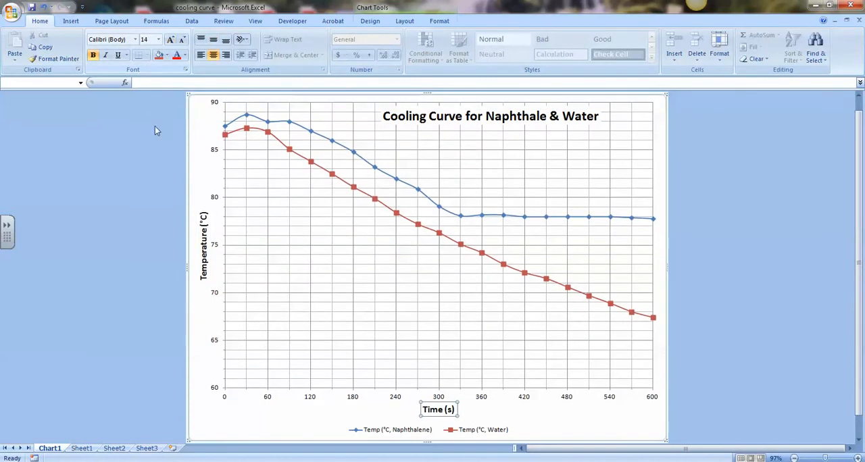
{"action": "left_click", "coordinate": [157, 201]}
{"action": "scroll", "coordinate": [158, 201], "scroll_direction": "up", "scroll_amount": 1}
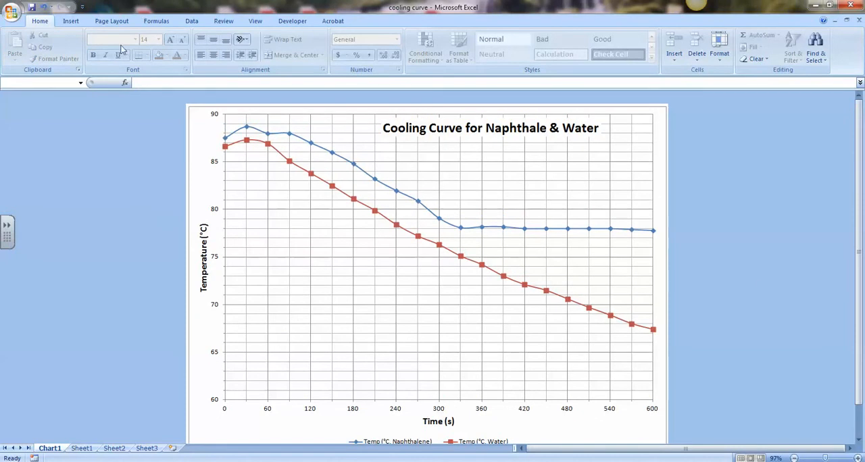
Step: Add a text box reading "Freezing Point = 78°C" at the flat part of the naphthalene curve, then make it wider and shorter
{"action": "left_click", "coordinate": [475, 177]}
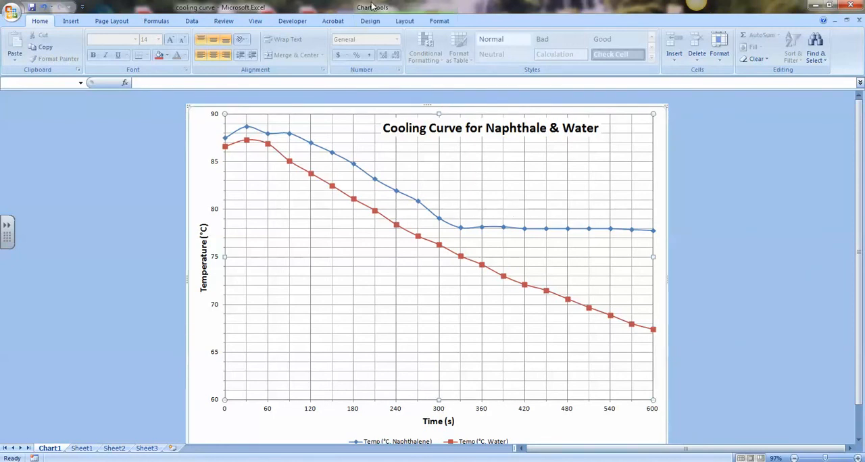
{"action": "left_click", "coordinate": [400, 22]}
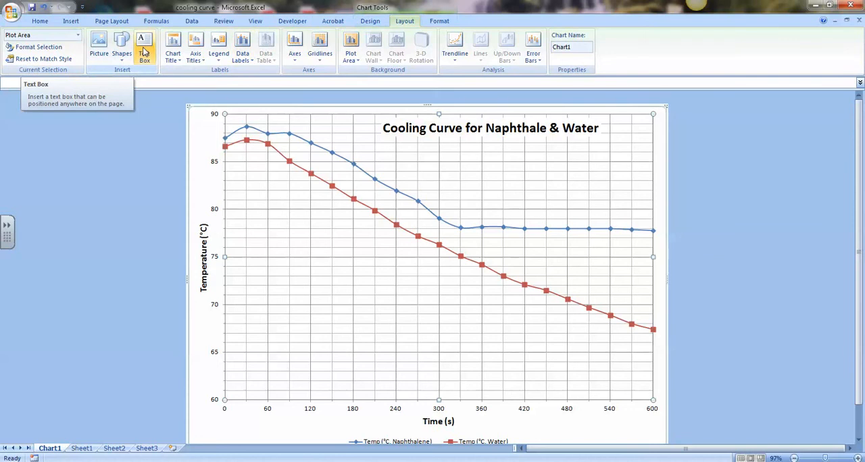
{"action": "left_click", "coordinate": [144, 52]}
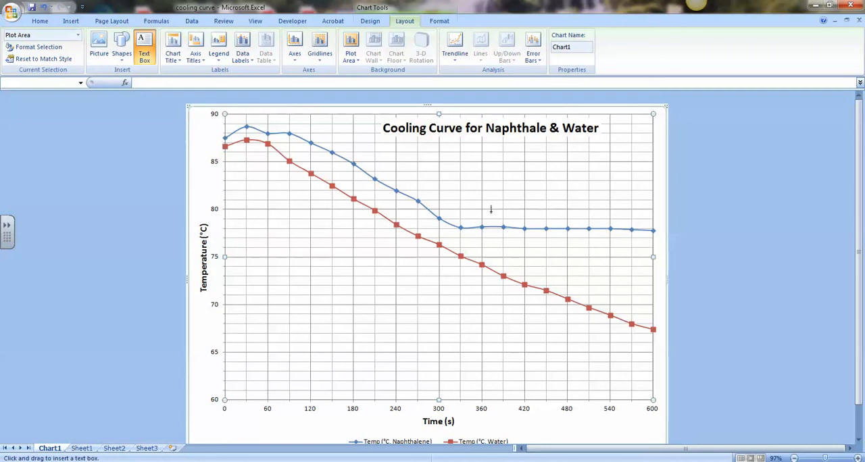
{"action": "left_click_drag", "start_coordinate": [493, 202], "coordinate": [545, 253]}
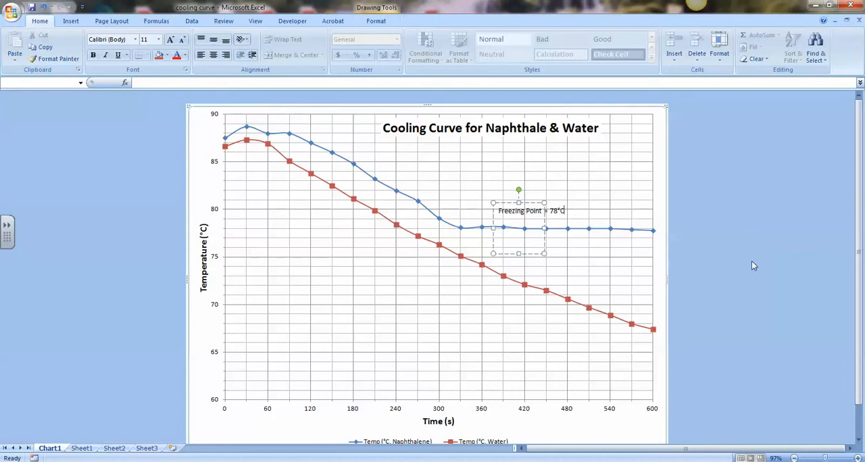
{"action": "left_click_drag", "start_coordinate": [544, 231], "coordinate": [605, 231]}
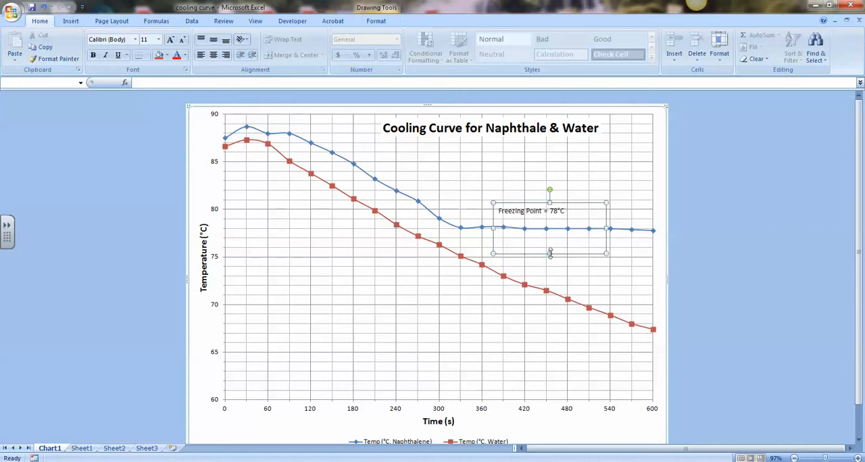
{"action": "left_click_drag", "start_coordinate": [550, 254], "coordinate": [550, 229]}
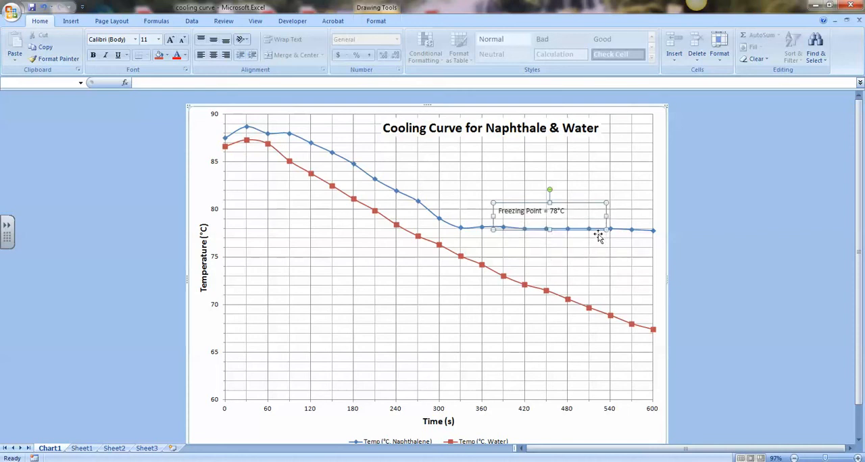
Step: Make the freezing point label's text bold and 14 pt
{"action": "double_click", "coordinate": [533, 211]}
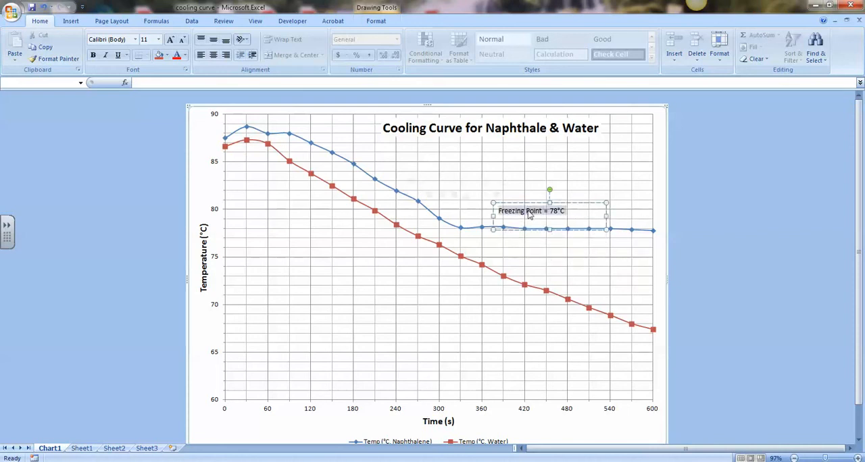
{"action": "triple_click", "coordinate": [509, 213]}
{"action": "left_click", "coordinate": [93, 55]}
{"action": "left_click", "coordinate": [171, 40]}
{"action": "left_click", "coordinate": [171, 41]}
{"action": "left_click", "coordinate": [797, 312]}
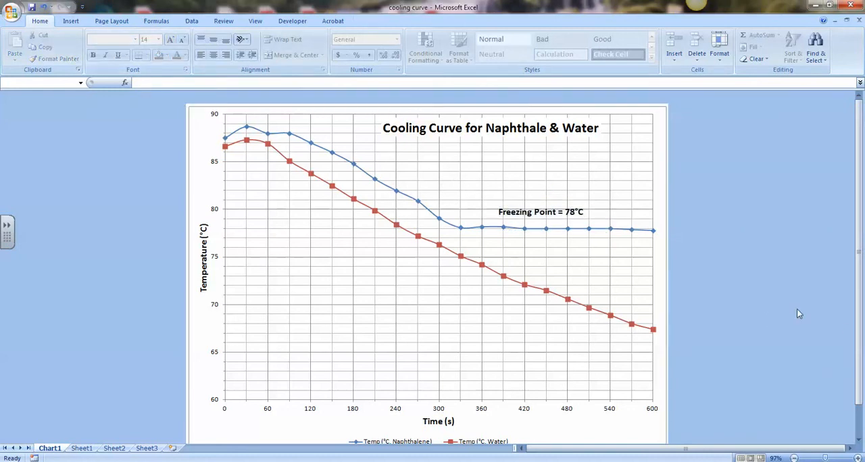
Step: Move the freezing point label slightly down and to the right, closer to the flat part of the naphthalene curve
{"action": "left_click", "coordinate": [545, 213]}
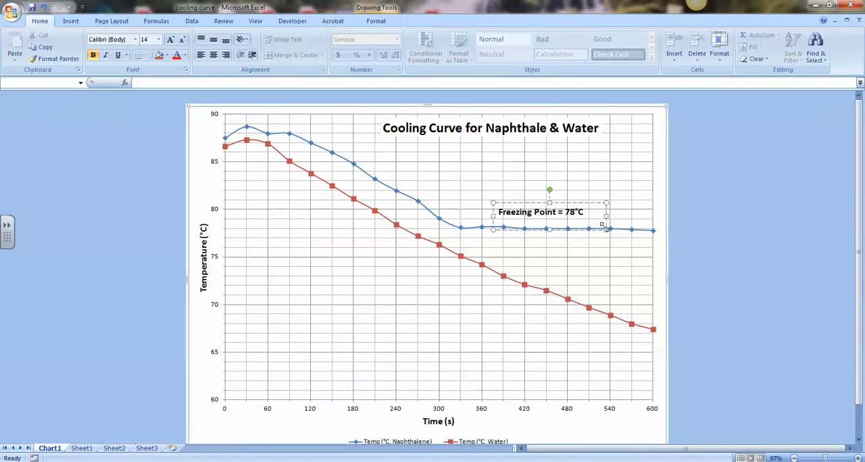
{"action": "left_click_drag", "start_coordinate": [596, 207], "coordinate": [607, 211]}
{"action": "left_click", "coordinate": [720, 231]}
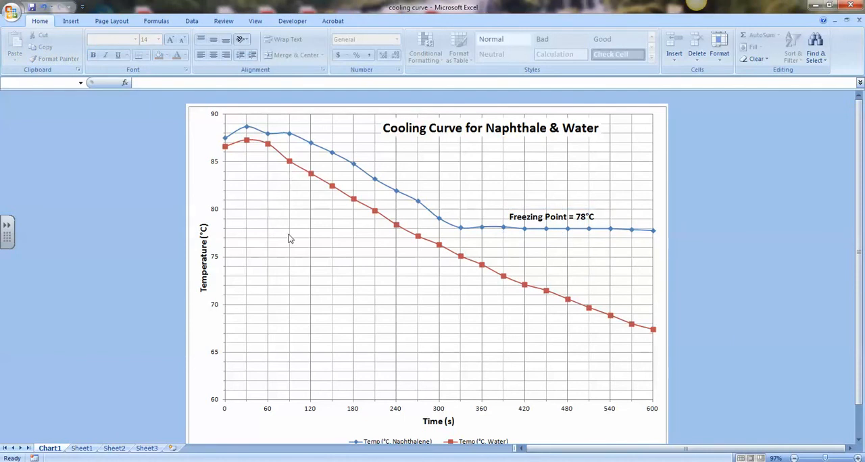
{"action": "scroll", "coordinate": [288, 235], "scroll_direction": "down", "scroll_amount": 1}
{"action": "scroll", "coordinate": [287, 235], "scroll_direction": "up", "scroll_amount": 1}
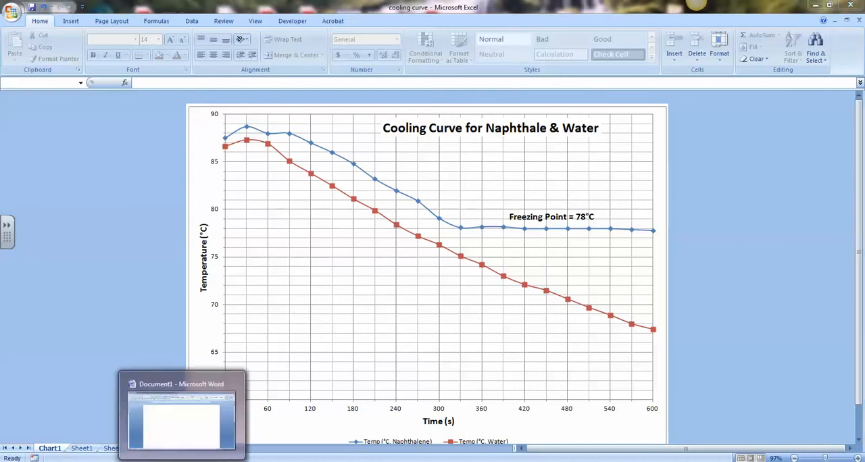
{"action": "left_click", "coordinate": [183, 461]}
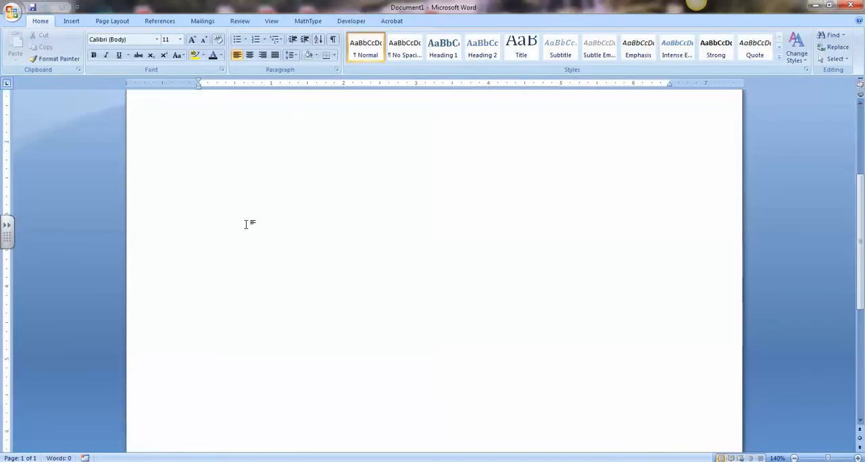
{"action": "scroll", "coordinate": [238, 325], "scroll_direction": "down", "scroll_amount": 1}
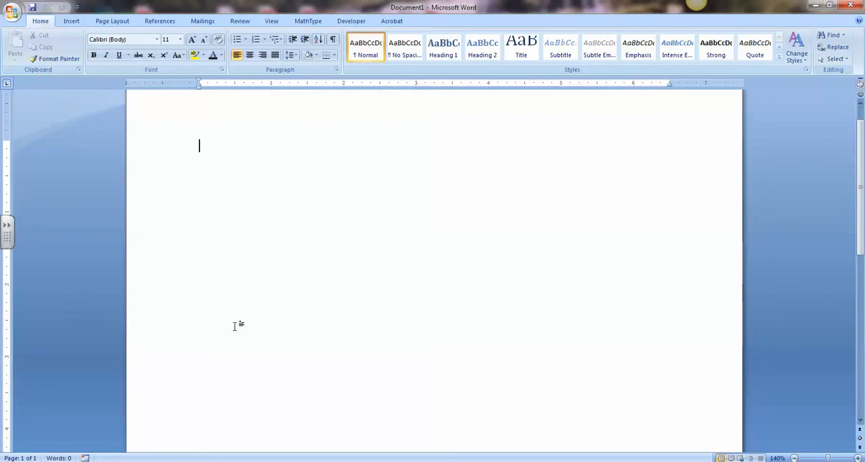
{"action": "scroll", "coordinate": [238, 325], "scroll_direction": "up", "scroll_amount": 2}
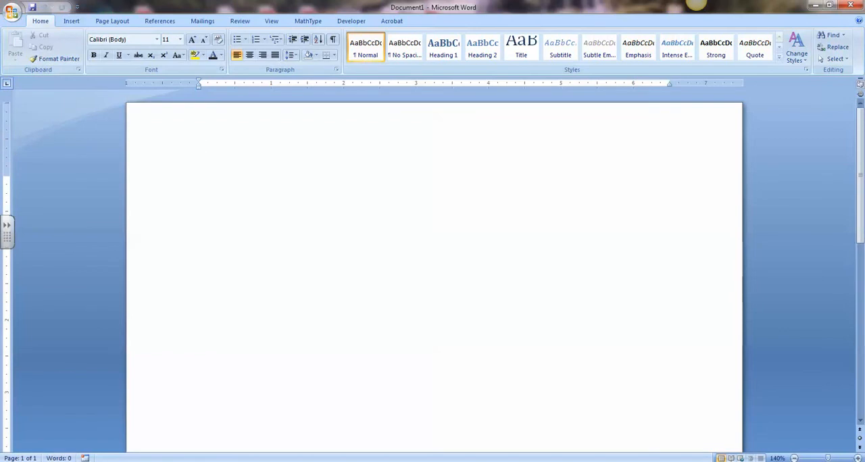
{"action": "key", "text": "alt+Tab"}
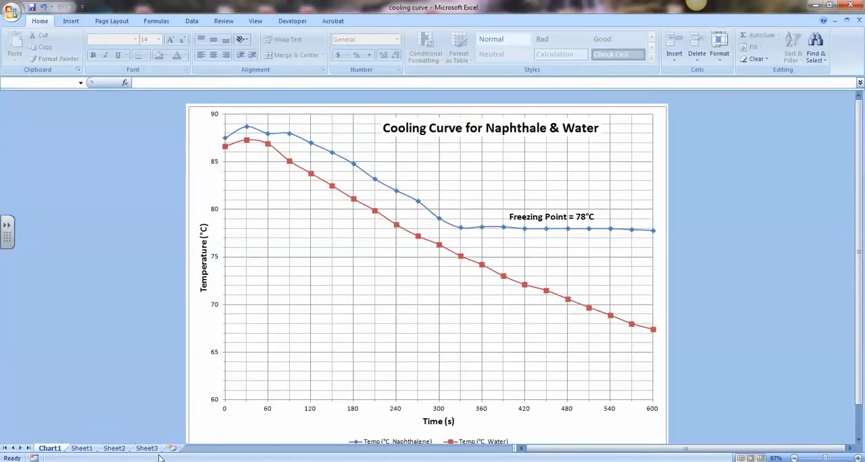
Step: Copy the time and temperature data in A1:C22 of Sheet1 and paste it into the blank Word document
{"action": "left_click", "coordinate": [81, 451]}
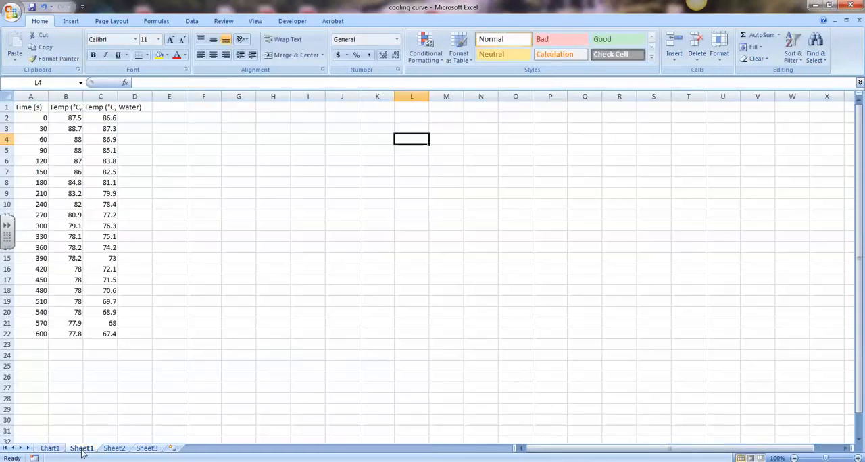
{"action": "left_click_drag", "start_coordinate": [32, 106], "coordinate": [94, 332]}
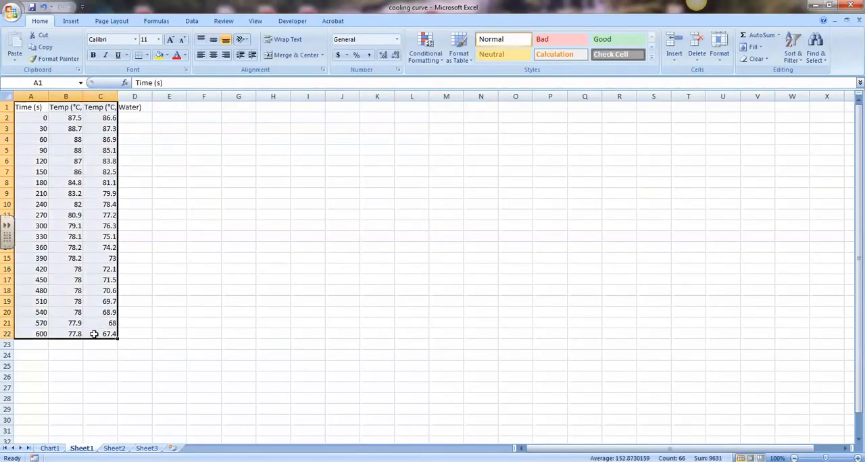
{"action": "right_click", "coordinate": [80, 140]}
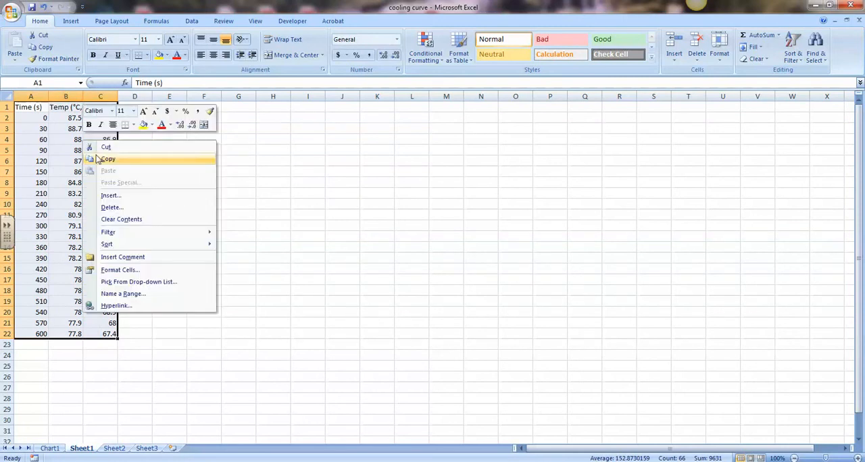
{"action": "left_click", "coordinate": [99, 158]}
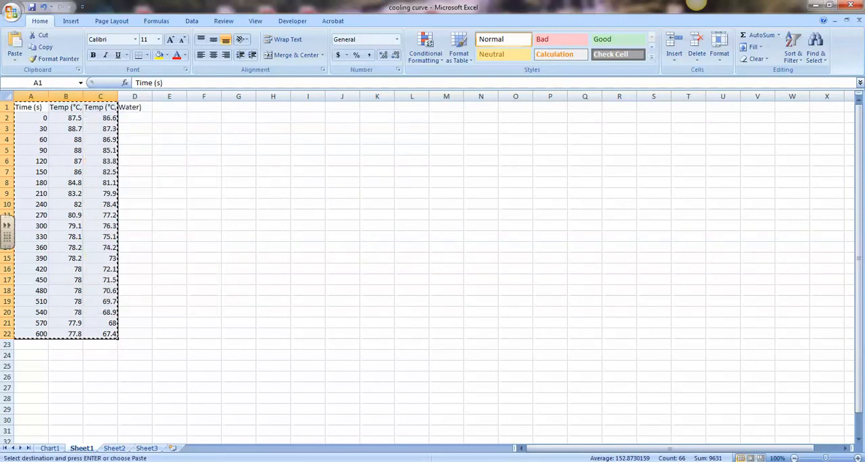
{"action": "left_click", "coordinate": [182, 416]}
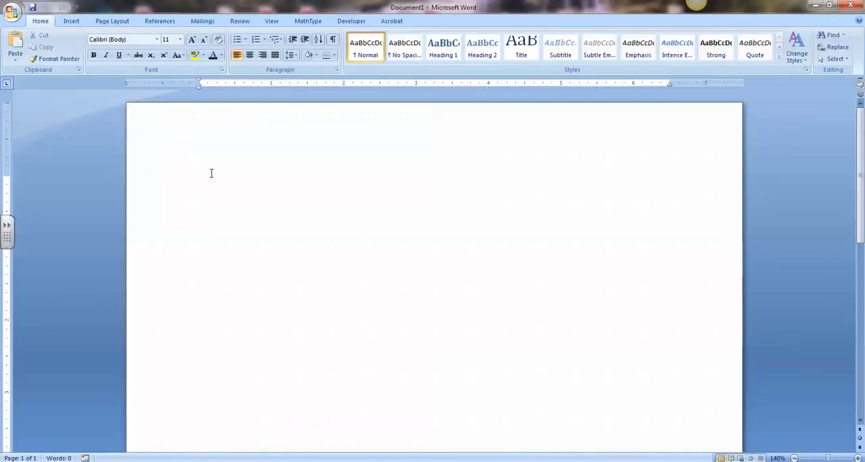
{"action": "right_click", "coordinate": [212, 185]}
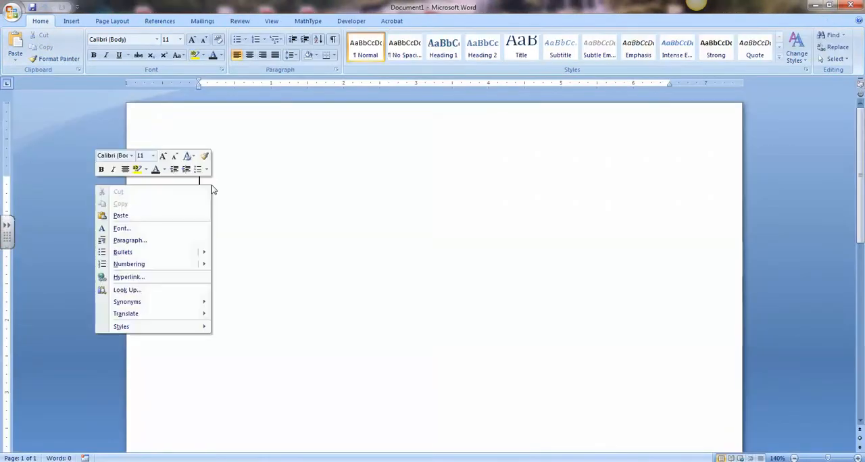
{"action": "left_click", "coordinate": [146, 219]}
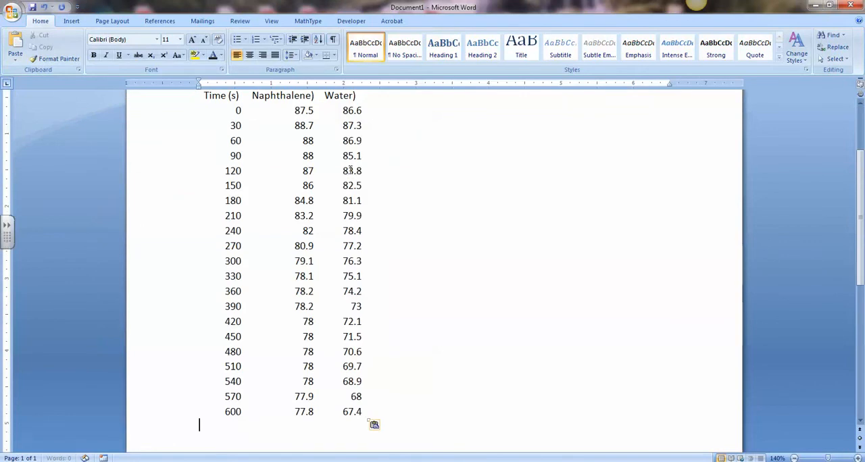
Step: Move the pasted data table down the page to leave room for a title line above it
{"action": "scroll", "coordinate": [359, 213], "scroll_direction": "up", "scroll_amount": 3}
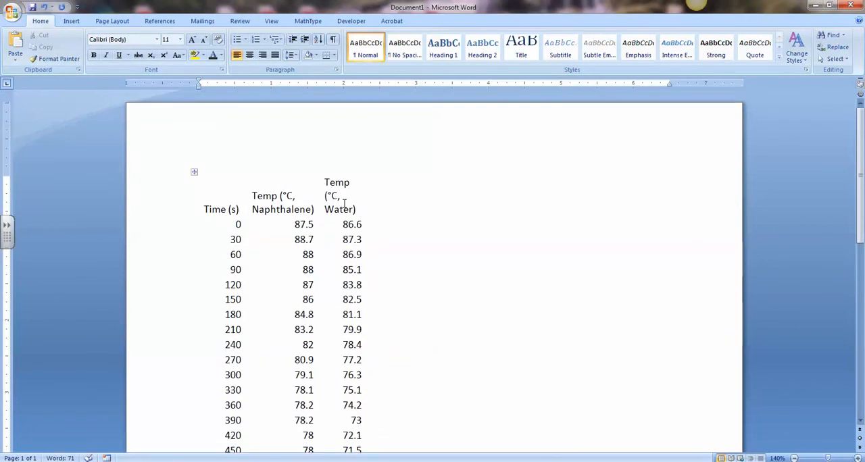
{"action": "left_click", "coordinate": [344, 205]}
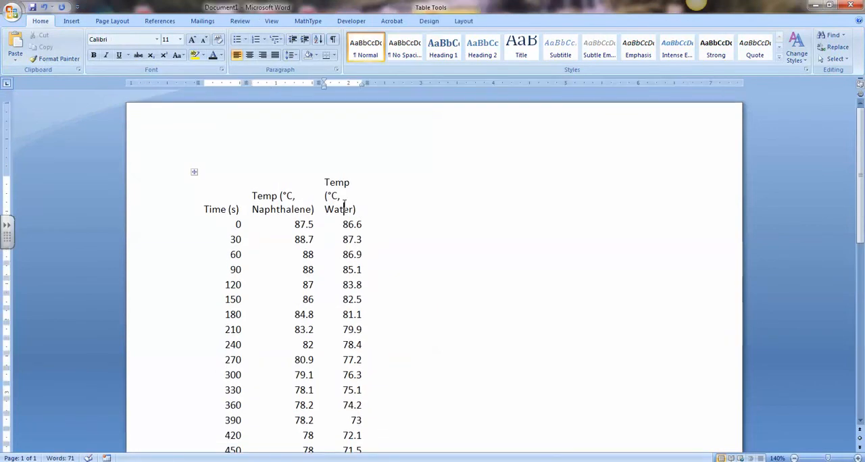
{"action": "left_click", "coordinate": [221, 150]}
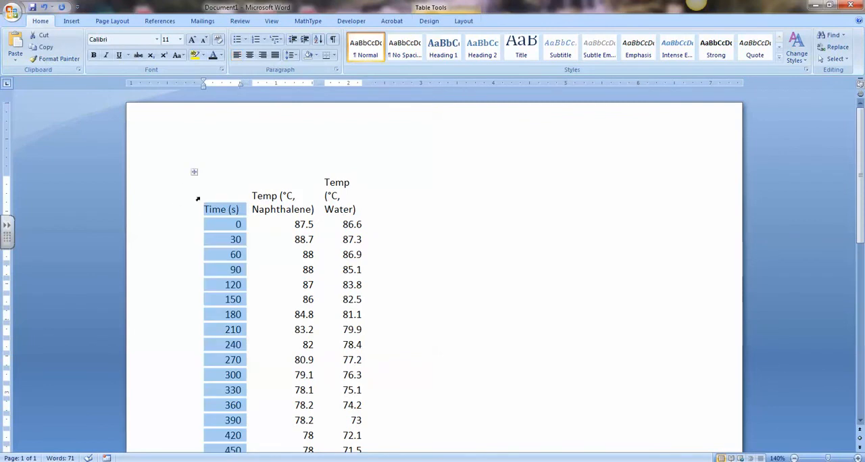
{"action": "left_click_drag", "start_coordinate": [194, 173], "coordinate": [194, 213]}
Step: Enter the title "Data: Time & Temperatures for Cooling Naphthalene & Water" on the line above the table
{"action": "left_click", "coordinate": [216, 172]}
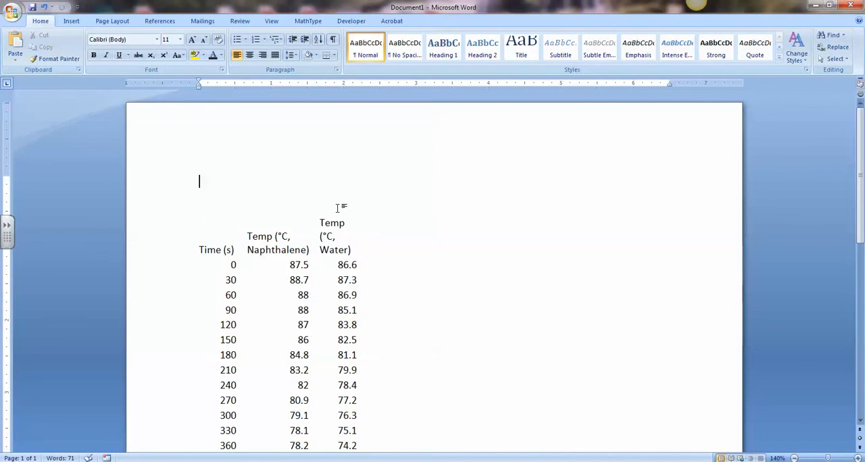
{"action": "type", "text": "Data: Time & Temperatures for c"}
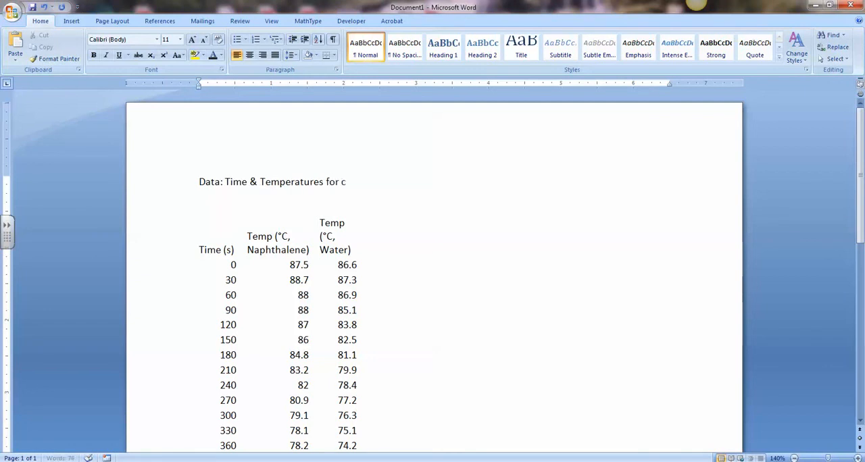
{"action": "type", "text": "Cooling Naphthalene & Water"}
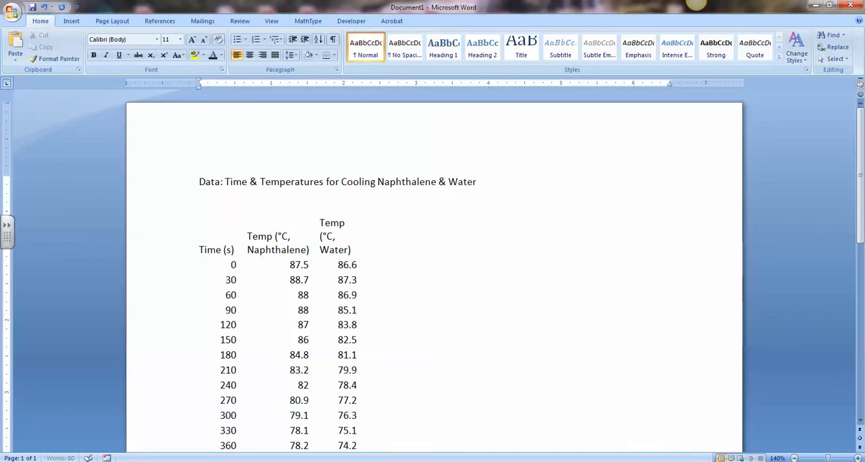
{"action": "left_click", "coordinate": [332, 196]}
Step: Reduce the font size of the whole data table to 10 pt
{"action": "scroll", "coordinate": [405, 251], "scroll_direction": "down", "scroll_amount": 8}
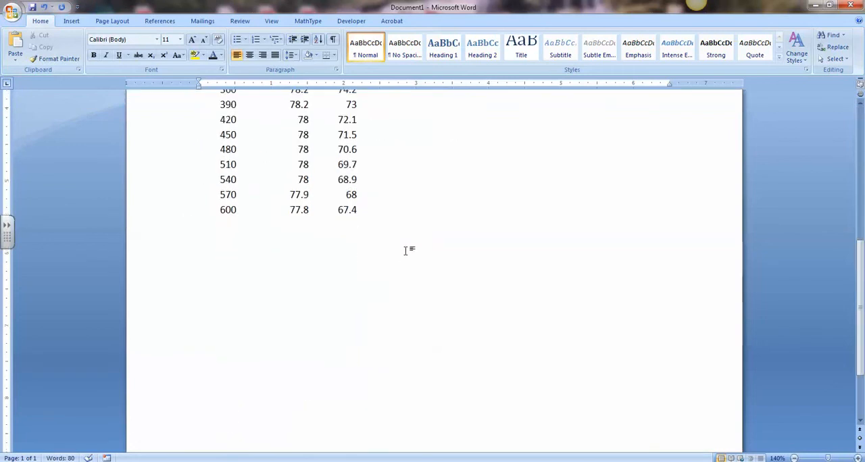
{"action": "scroll", "coordinate": [405, 251], "scroll_direction": "down", "scroll_amount": 2}
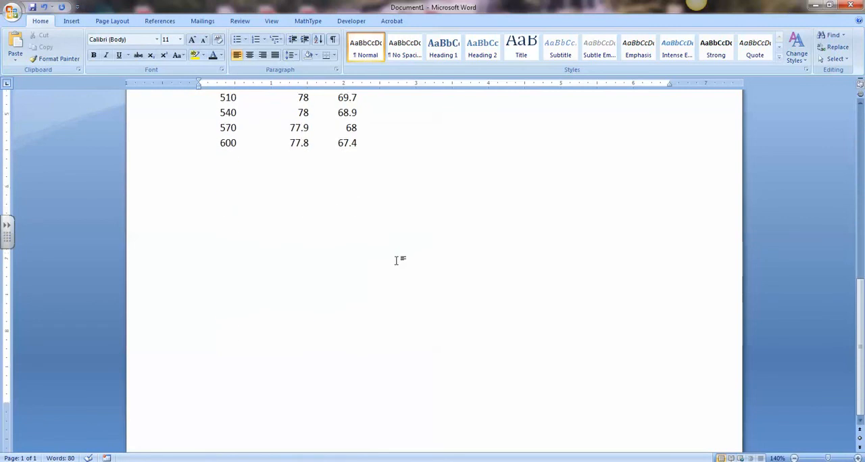
{"action": "scroll", "coordinate": [402, 255], "scroll_direction": "up", "scroll_amount": 10}
{"action": "scroll", "coordinate": [339, 444], "scroll_direction": "down", "scroll_amount": 10}
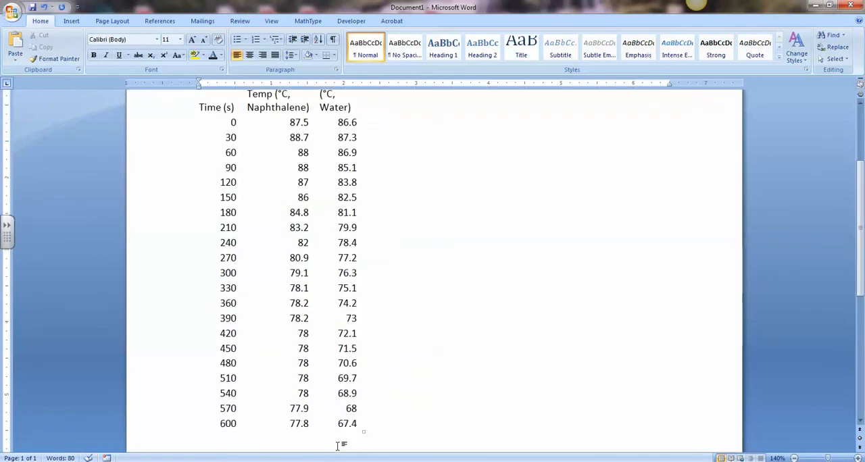
{"action": "scroll", "coordinate": [341, 449], "scroll_direction": "up", "scroll_amount": 10}
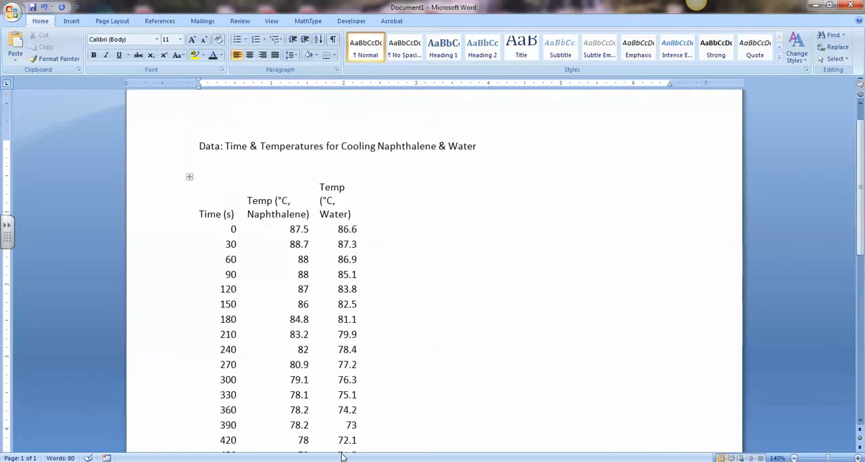
{"action": "left_click_drag", "start_coordinate": [212, 241], "coordinate": [357, 139]}
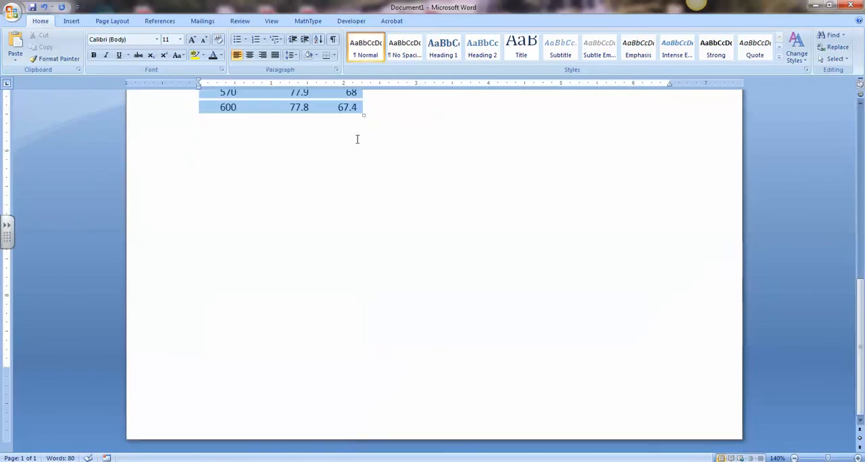
{"action": "left_click", "coordinate": [206, 41]}
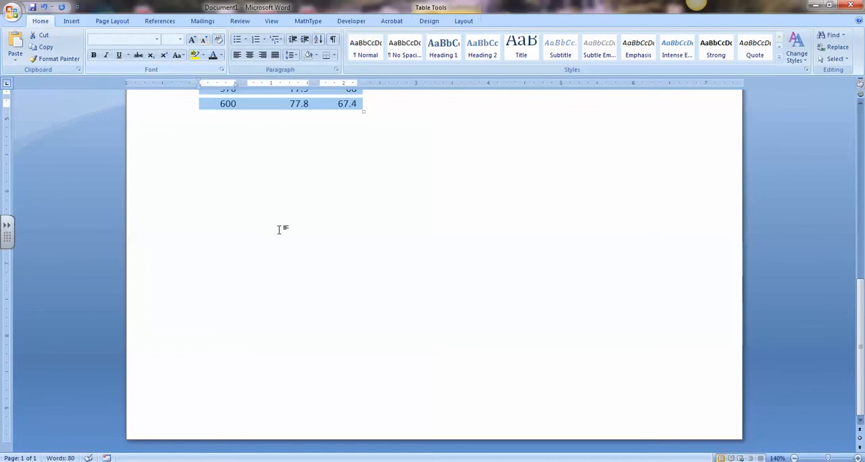
{"action": "scroll", "coordinate": [279, 232], "scroll_direction": "up", "scroll_amount": 10}
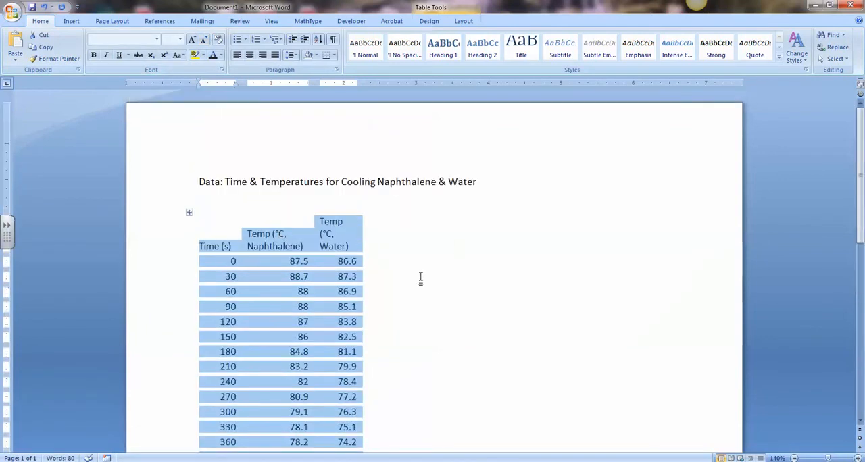
{"action": "left_click", "coordinate": [360, 202]}
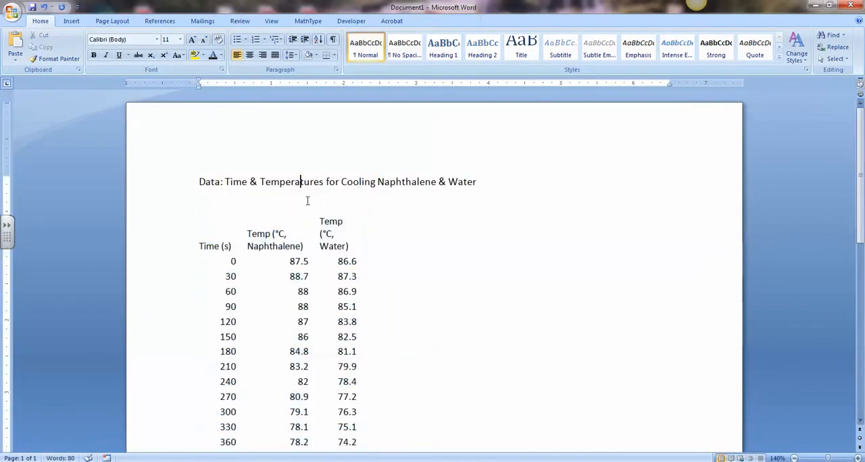
{"action": "scroll", "coordinate": [340, 265], "scroll_direction": "down", "scroll_amount": 3}
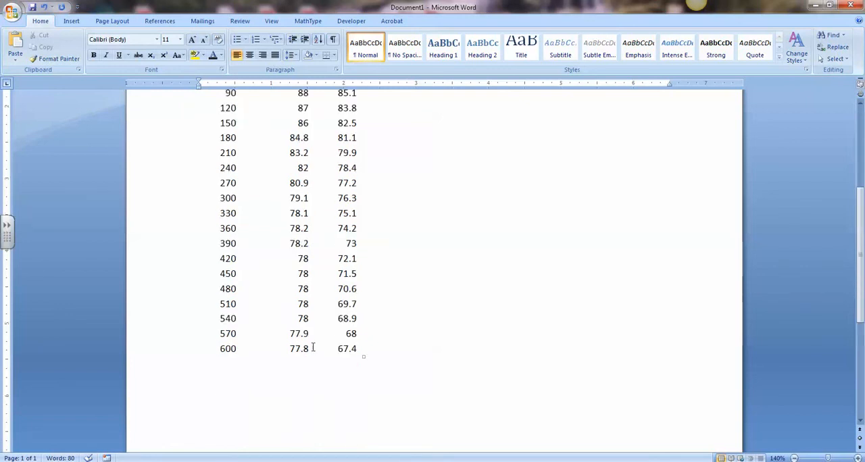
{"action": "scroll", "coordinate": [304, 402], "scroll_direction": "up", "scroll_amount": 3}
{"action": "scroll", "coordinate": [302, 402], "scroll_direction": "down", "scroll_amount": 4}
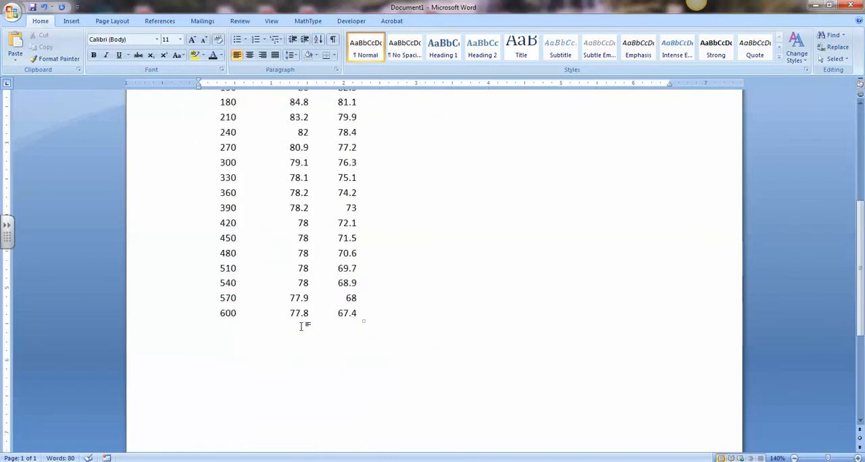
{"action": "scroll", "coordinate": [407, 310], "scroll_direction": "up", "scroll_amount": 4}
{"action": "key", "text": "Return"}
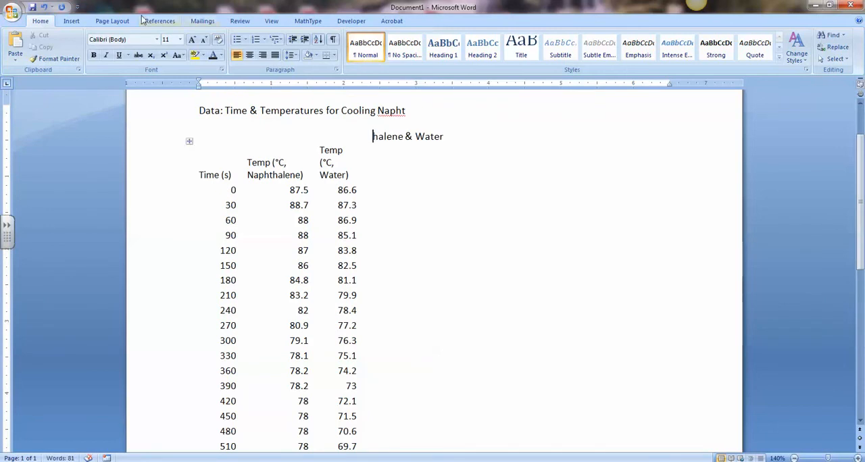
{"action": "left_click", "coordinate": [43, 7]}
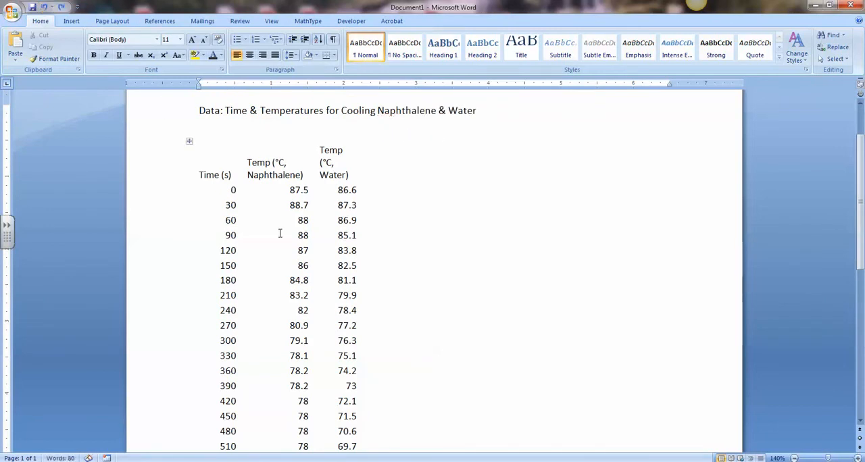
{"action": "scroll", "coordinate": [422, 433], "scroll_direction": "down", "scroll_amount": 4}
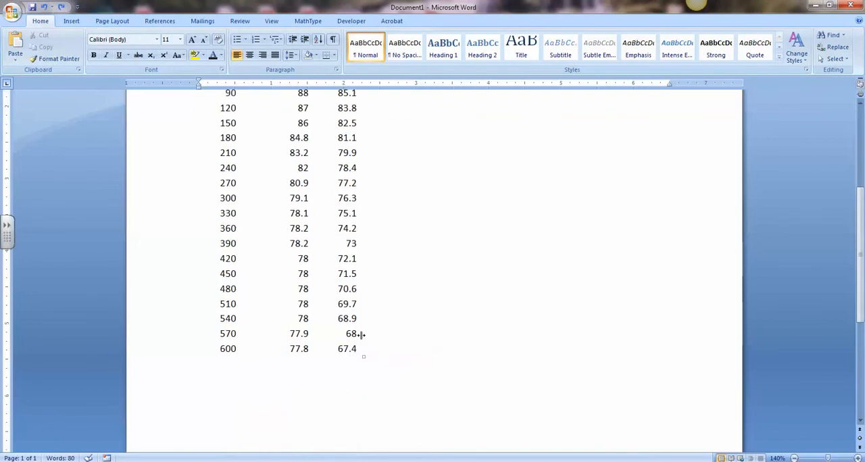
{"action": "scroll", "coordinate": [392, 338], "scroll_direction": "up", "scroll_amount": 4}
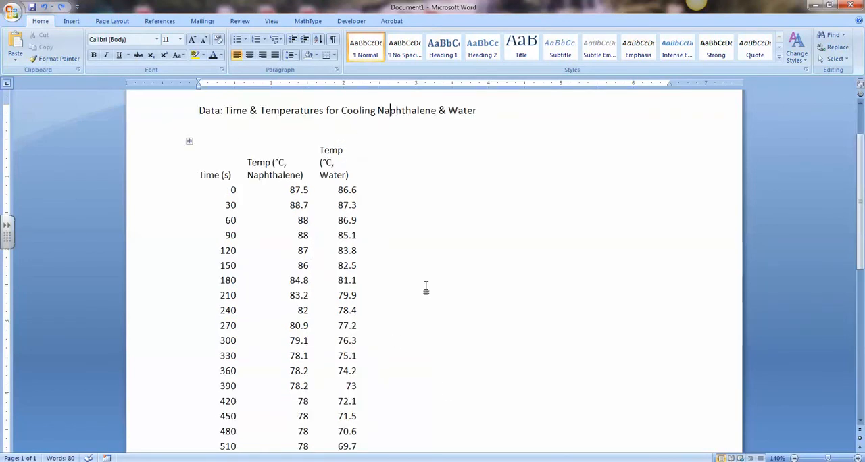
{"action": "left_click", "coordinate": [193, 422]}
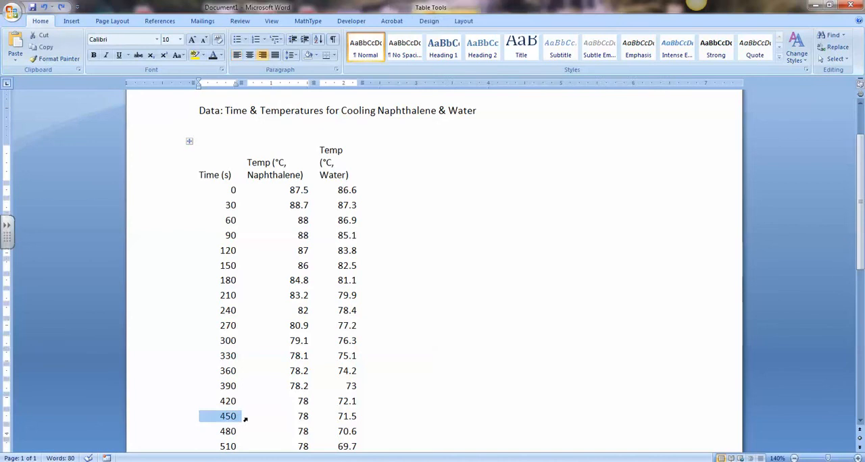
Step: Start a blank second page below the data table, leaving the insertion point at its first line
{"action": "double_click", "coordinate": [464, 439]}
{"action": "left_click", "coordinate": [371, 137]}
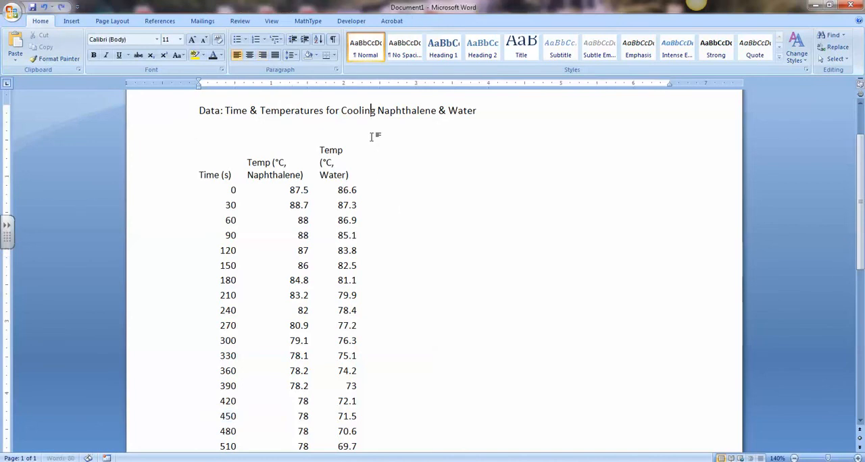
{"action": "double_click", "coordinate": [493, 419]}
{"action": "key", "text": "Down"}
{"action": "key", "text": "Down"}
{"action": "scroll", "coordinate": [546, 328], "scroll_direction": "down", "scroll_amount": 3}
{"action": "key", "text": "Down"}
{"action": "key", "text": "Down"}
{"action": "key", "text": "Down"}
{"action": "key", "text": "Return"}
{"action": "key", "text": "Return"}
{"action": "key", "text": "Return"}
{"action": "key", "text": "Return"}
{"action": "key", "text": "Return"}
{"action": "key", "text": "Return"}
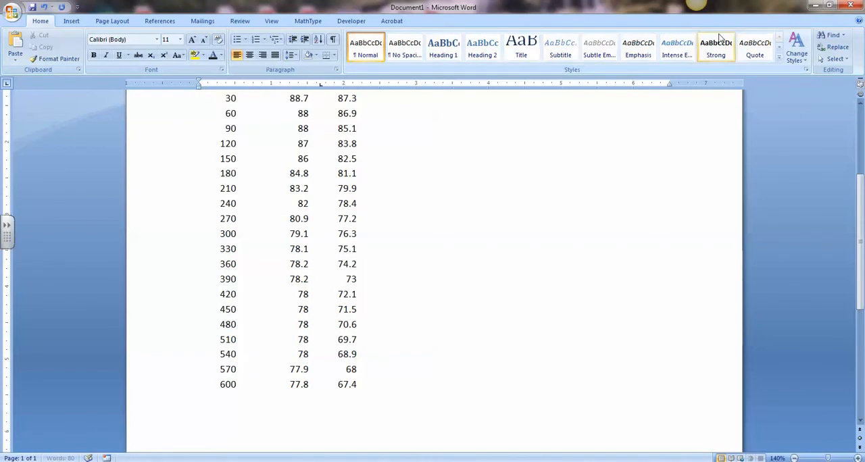
{"action": "key", "text": "Return"}
{"action": "key", "text": "Return"}
{"action": "key", "text": "Return"}
{"action": "key", "text": "Return"}
{"action": "key", "text": "Return"}
{"action": "key", "text": "Return"}
{"action": "key", "text": "Return"}
{"action": "key", "text": "Return"}
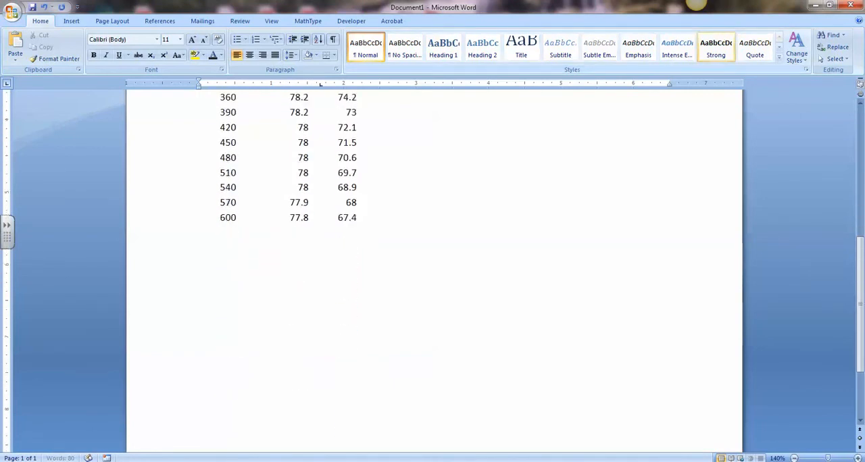
{"action": "scroll", "coordinate": [650, 5], "scroll_direction": "down", "scroll_amount": 1}
{"action": "scroll", "coordinate": [642, 40], "scroll_direction": "down", "scroll_amount": 1}
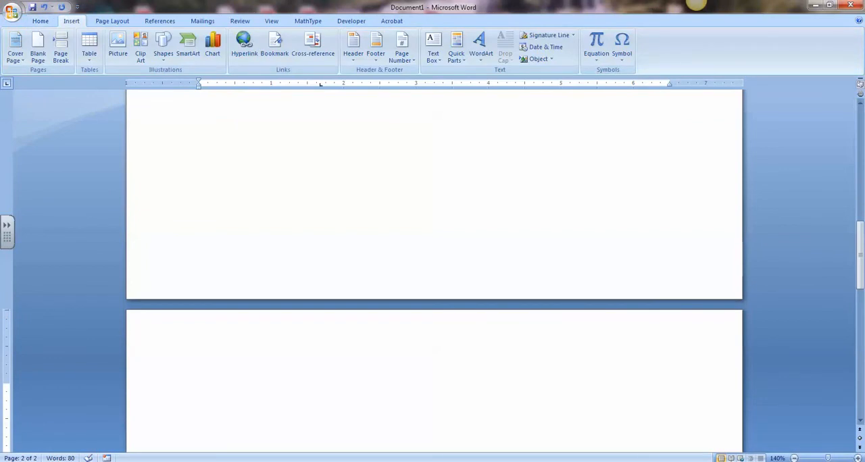
Step: Switch to the Excel cooling curve workbook and copy the entire chart on the Chart1 sheet
{"action": "key", "text": "alt+Tab"}
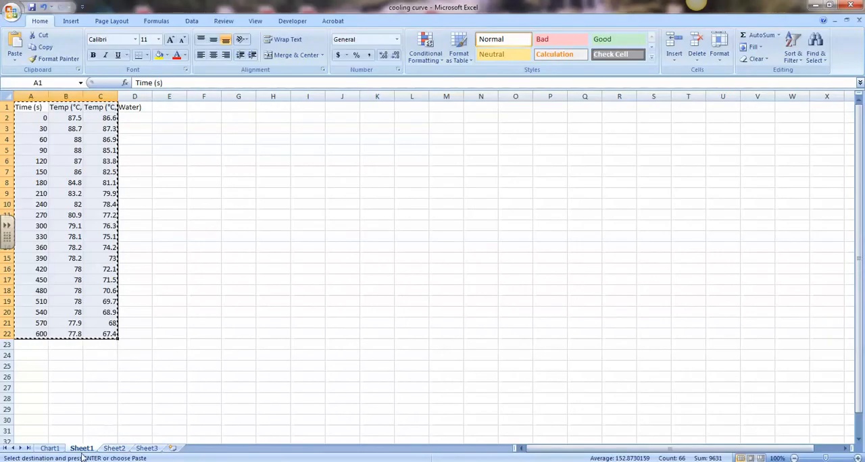
{"action": "left_click", "coordinate": [50, 449]}
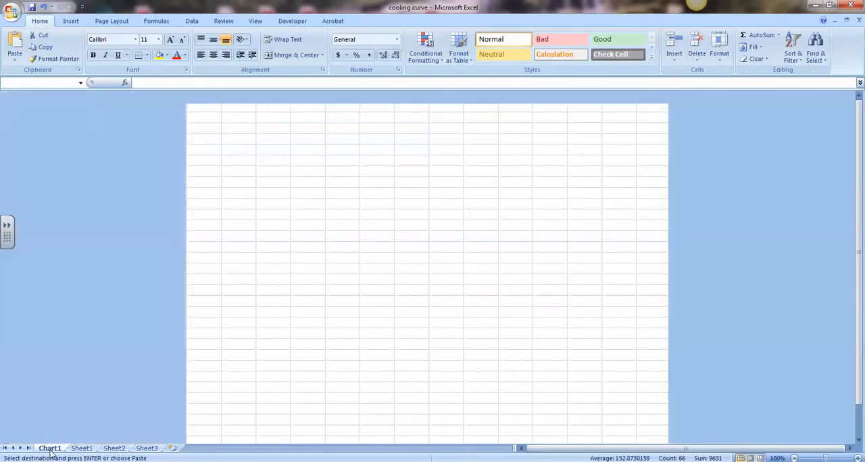
{"action": "scroll", "coordinate": [551, 272], "scroll_direction": "down", "scroll_amount": 1}
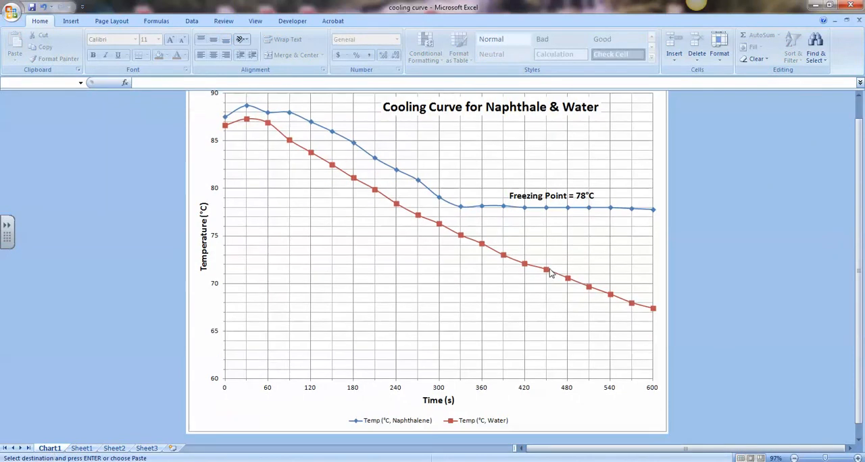
{"action": "left_click", "coordinate": [558, 340]}
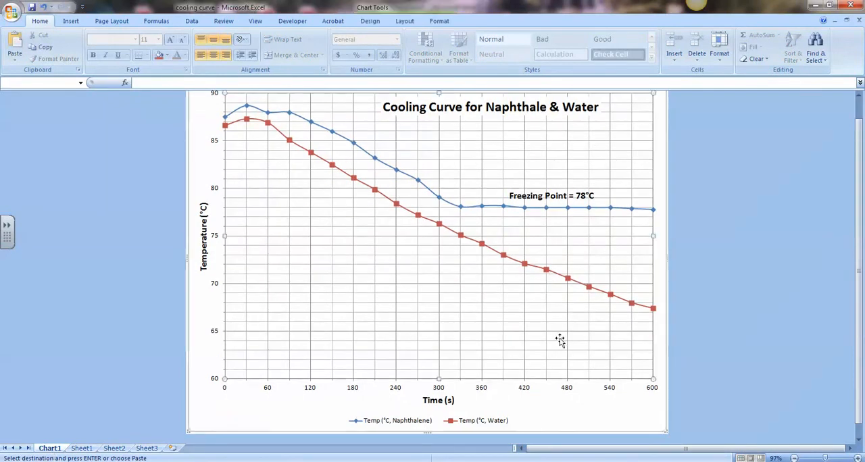
{"action": "right_click", "coordinate": [589, 395]}
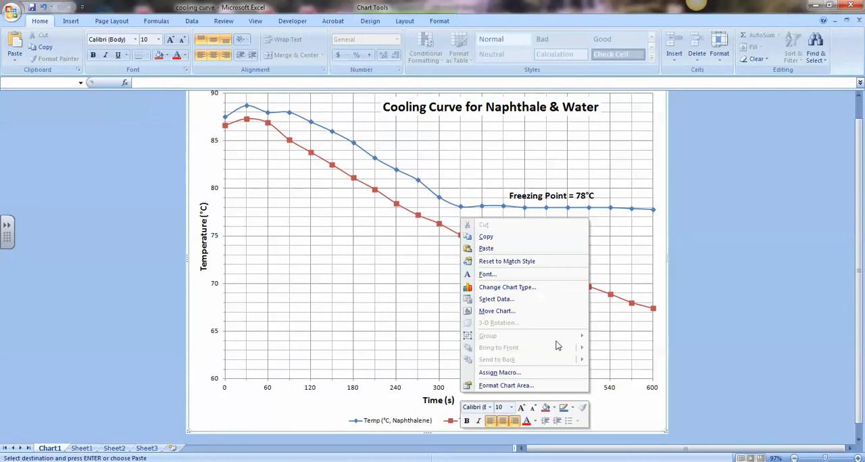
{"action": "left_click", "coordinate": [509, 238]}
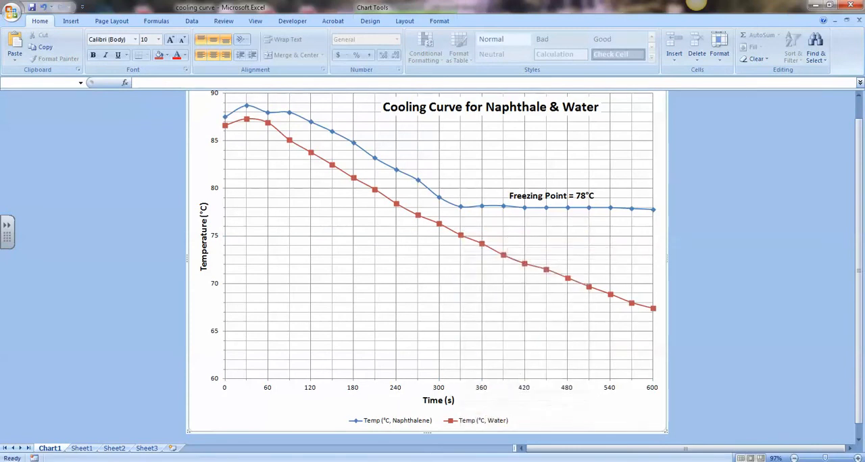
Step: Return to the Word document and paste the cooling curve chart at the start of the second page
{"action": "key", "text": "alt+Tab"}
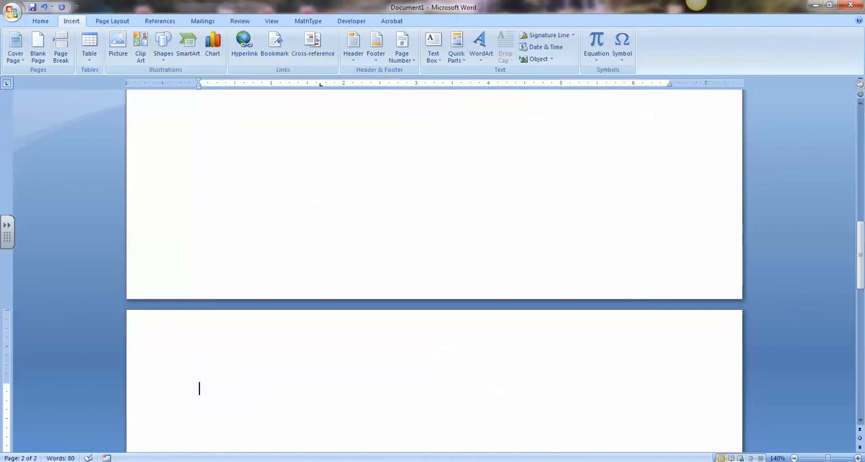
{"action": "right_click", "coordinate": [210, 391]}
{"action": "left_click", "coordinate": [144, 271]}
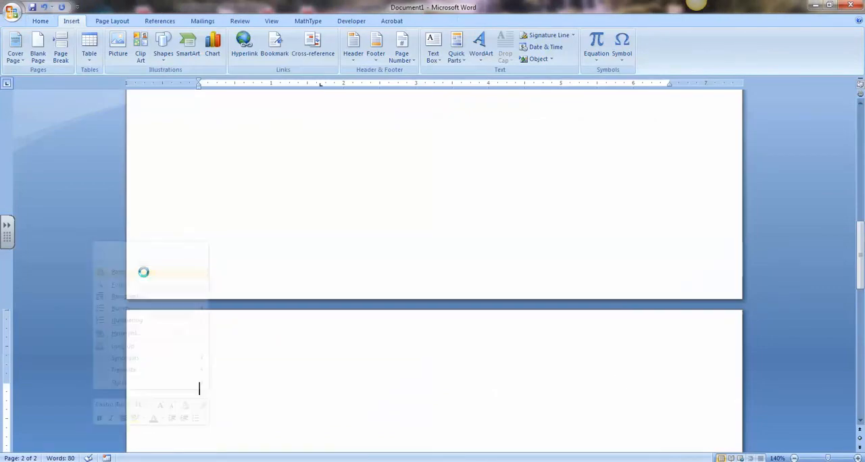
{"action": "scroll", "coordinate": [273, 327], "scroll_direction": "down", "scroll_amount": 3}
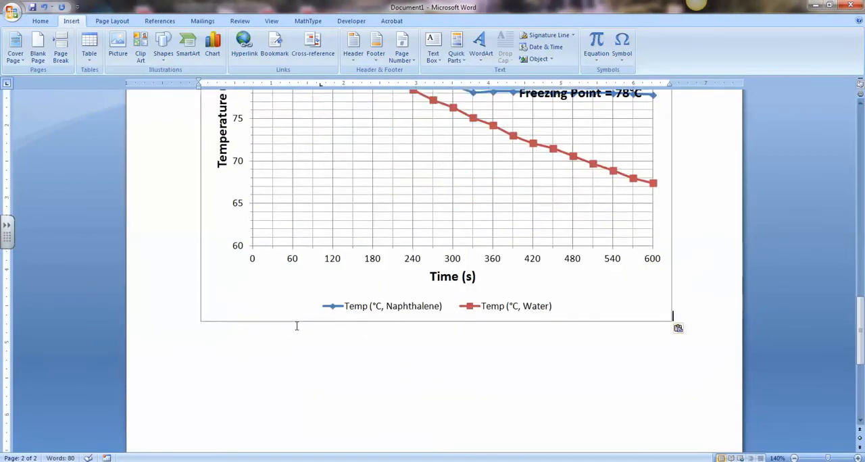
Step: Reduce the font size of the whole chart title "Cooling Curve for Naphthale & Water" to 16 pt
{"action": "scroll", "coordinate": [296, 327], "scroll_direction": "up", "scroll_amount": 4}
{"action": "scroll", "coordinate": [296, 328], "scroll_direction": "up", "scroll_amount": 1}
{"action": "scroll", "coordinate": [550, 300], "scroll_direction": "down", "scroll_amount": 1}
{"action": "scroll", "coordinate": [550, 301], "scroll_direction": "up", "scroll_amount": 1}
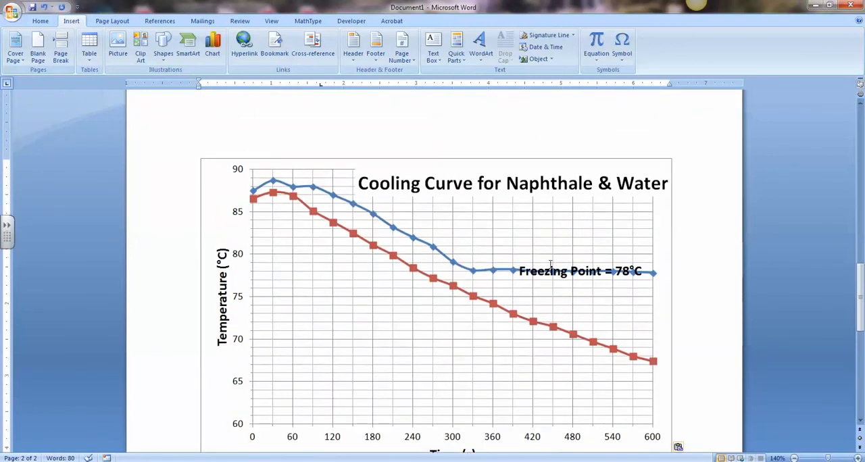
{"action": "left_click", "coordinate": [487, 184]}
{"action": "double_click", "coordinate": [398, 190]}
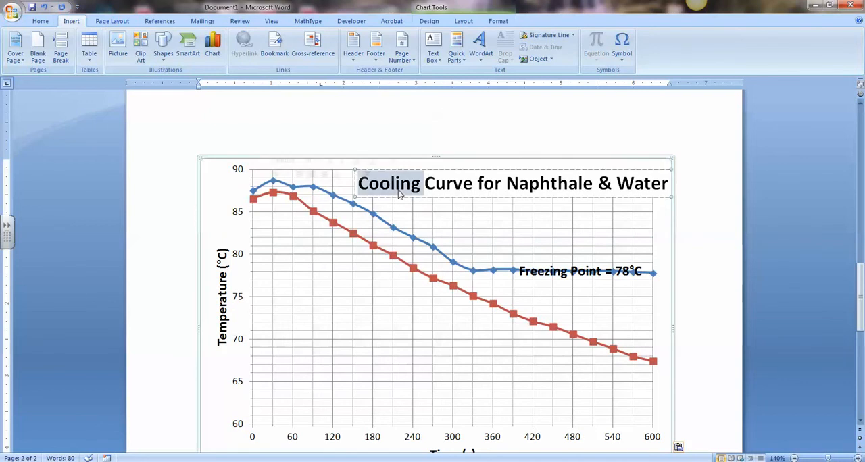
{"action": "double_click", "coordinate": [443, 181]}
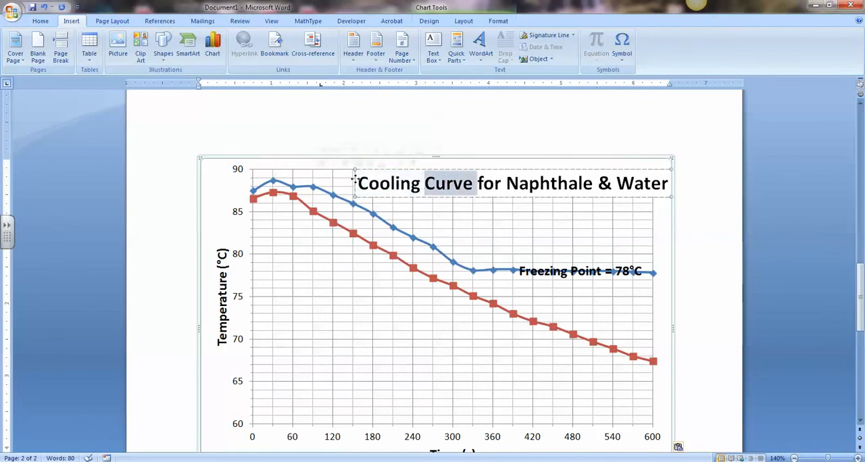
{"action": "left_click_drag", "start_coordinate": [386, 177], "coordinate": [710, 179]}
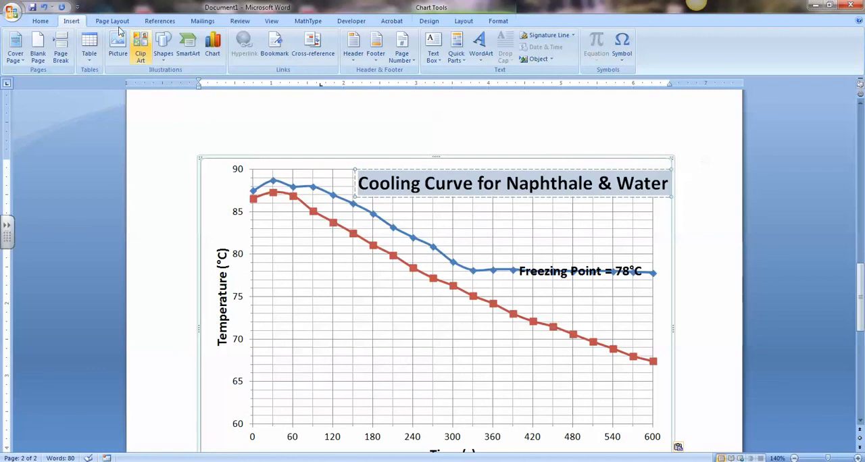
{"action": "left_click", "coordinate": [42, 21]}
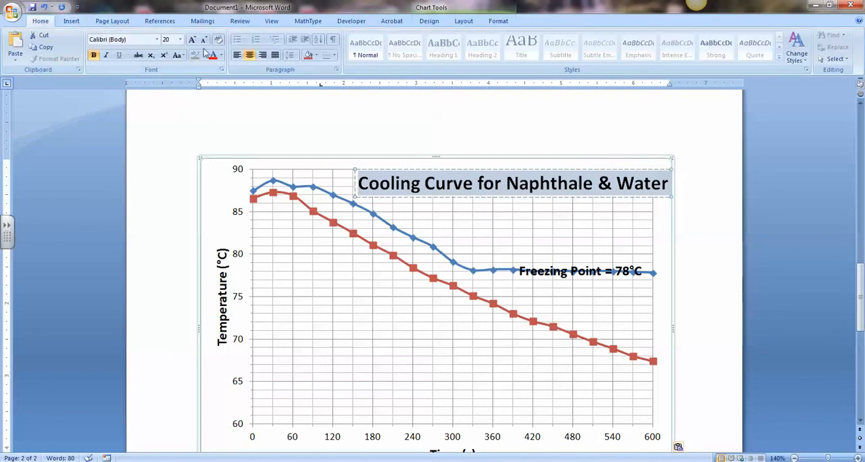
{"action": "left_click", "coordinate": [204, 41]}
{"action": "left_click", "coordinate": [205, 40]}
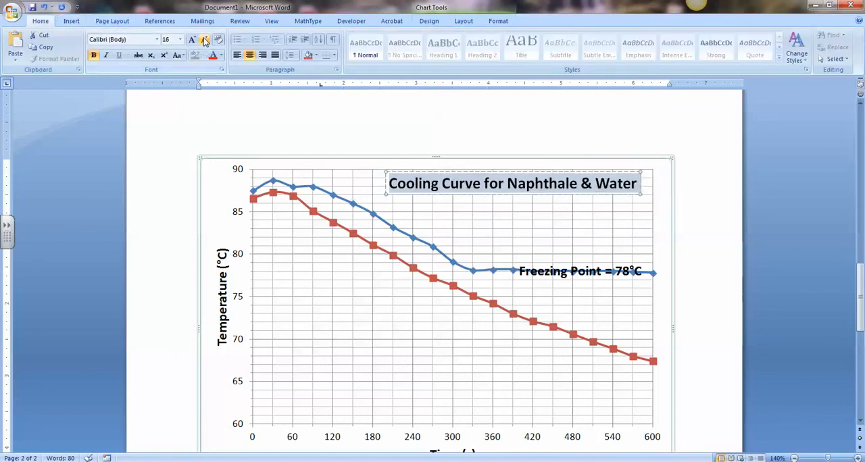
{"action": "left_click", "coordinate": [729, 183]}
Step: Move the "Freezing Point = 78°C" label up so it sits just above the flat part of the naphthalene curve
{"action": "left_click", "coordinate": [603, 212]}
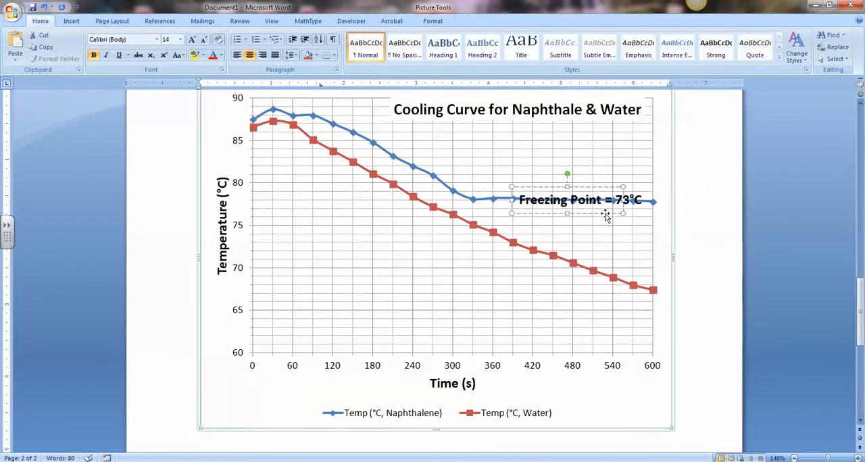
{"action": "left_click_drag", "start_coordinate": [603, 211], "coordinate": [605, 202]}
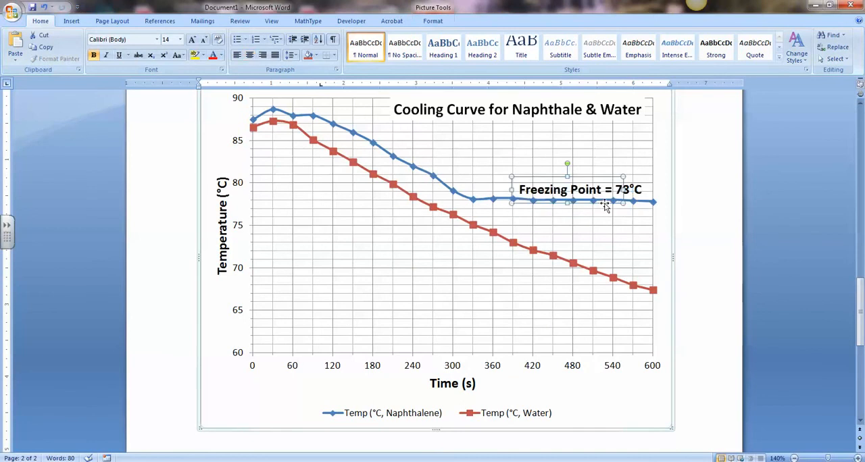
{"action": "left_click", "coordinate": [710, 217]}
Step: Review both pages of the document, checking the titled data table and the layout of the pasted cooling curve chart
{"action": "scroll", "coordinate": [426, 262], "scroll_direction": "down", "scroll_amount": 2}
{"action": "scroll", "coordinate": [426, 262], "scroll_direction": "up", "scroll_amount": 3}
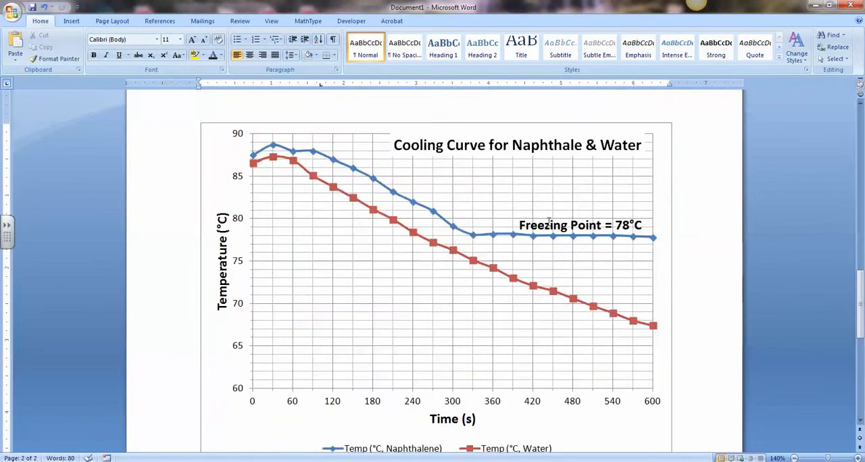
{"action": "scroll", "coordinate": [720, 244], "scroll_direction": "down", "scroll_amount": 1}
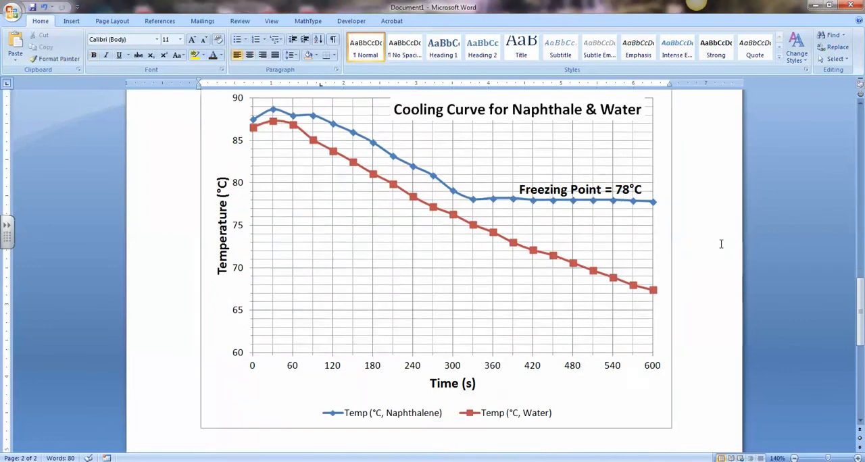
{"action": "scroll", "coordinate": [720, 243], "scroll_direction": "up", "scroll_amount": 20}
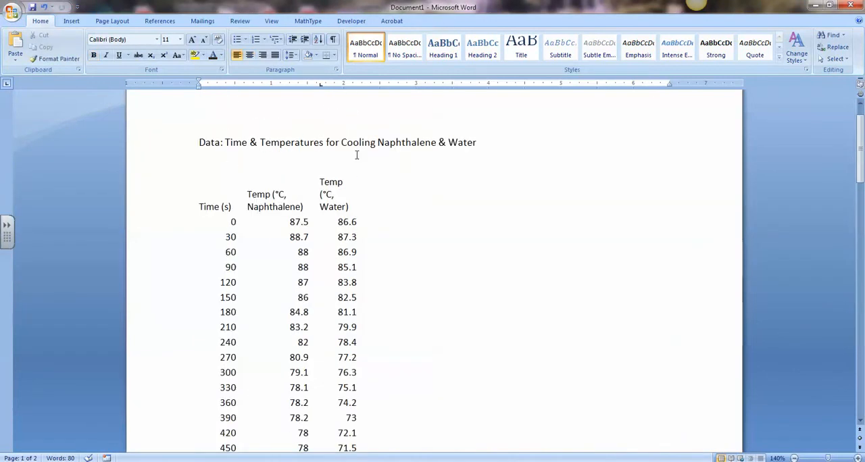
{"action": "scroll", "coordinate": [357, 155], "scroll_direction": "down", "scroll_amount": 20}
{"action": "scroll", "coordinate": [368, 179], "scroll_direction": "up", "scroll_amount": 20}
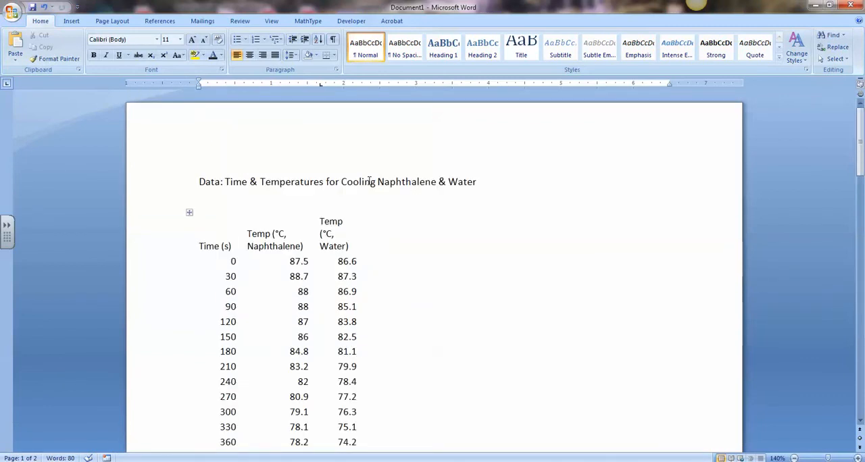
{"action": "scroll", "coordinate": [370, 186], "scroll_direction": "down", "scroll_amount": 12}
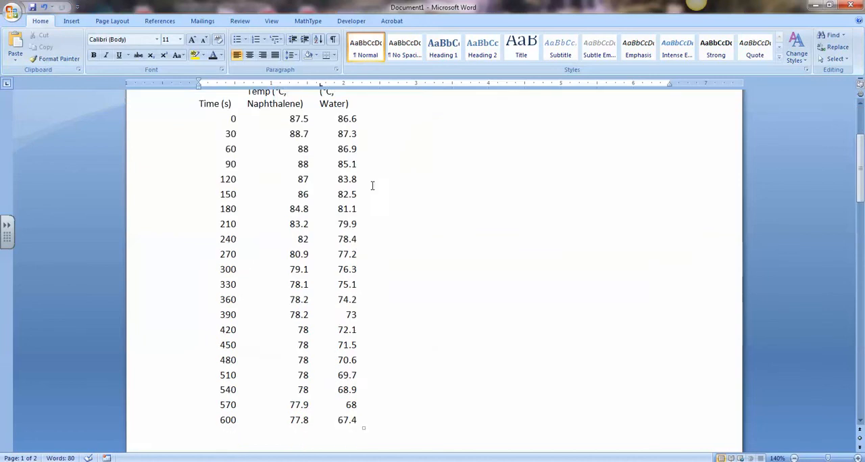
{"action": "scroll", "coordinate": [374, 195], "scroll_direction": "down", "scroll_amount": 5}
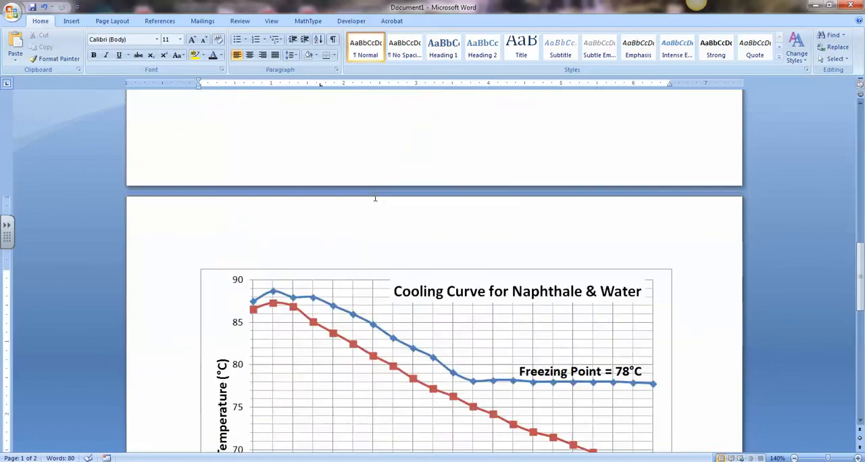
{"action": "scroll", "coordinate": [375, 198], "scroll_direction": "up", "scroll_amount": 10}
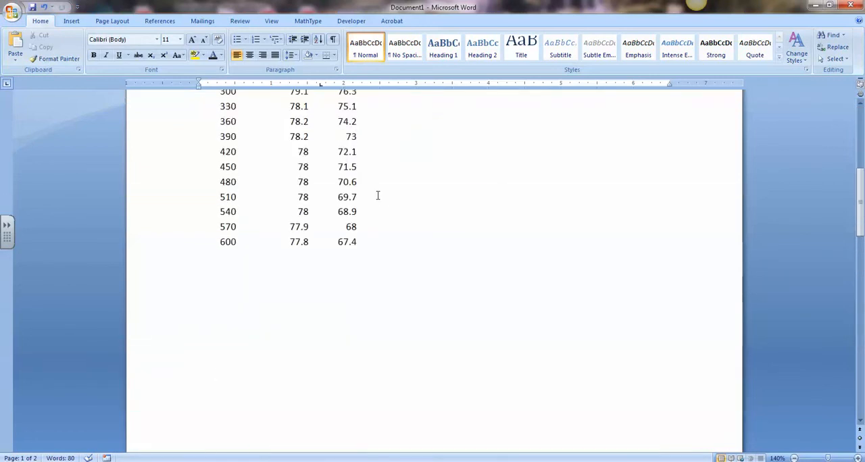
{"action": "scroll", "coordinate": [378, 195], "scroll_direction": "up", "scroll_amount": 4}
{"action": "scroll", "coordinate": [285, 247], "scroll_direction": "down", "scroll_amount": 14}
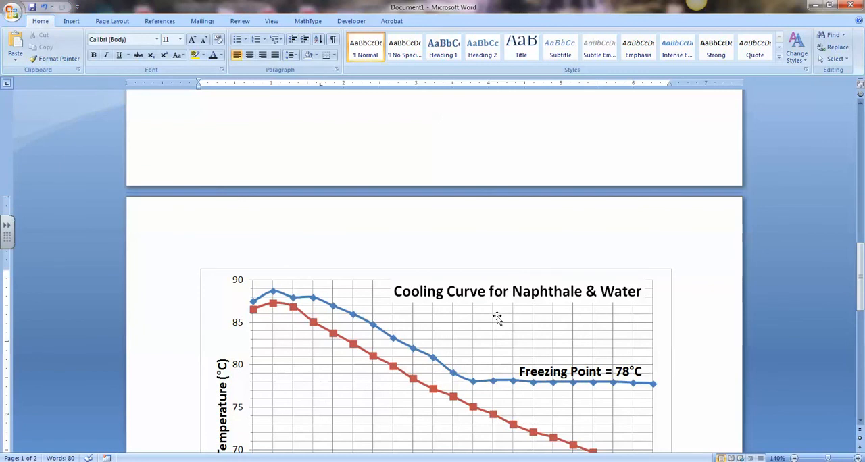
{"action": "scroll", "coordinate": [528, 308], "scroll_direction": "down", "scroll_amount": 9}
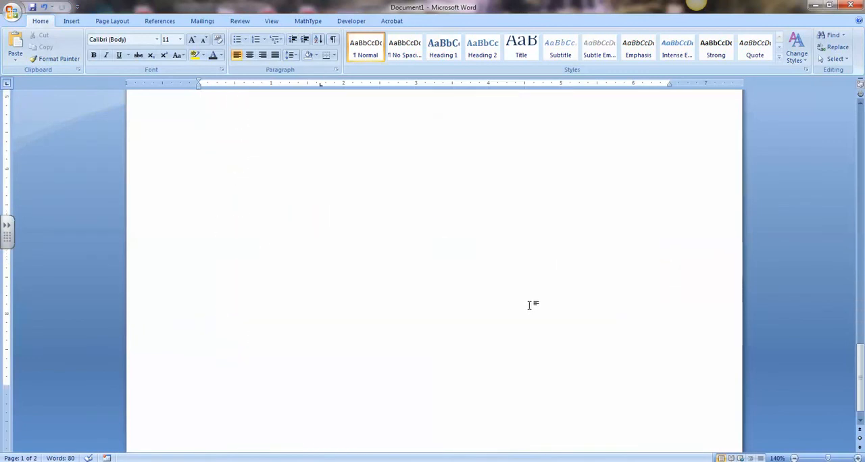
{"action": "scroll", "coordinate": [560, 302], "scroll_direction": "up", "scroll_amount": 10}
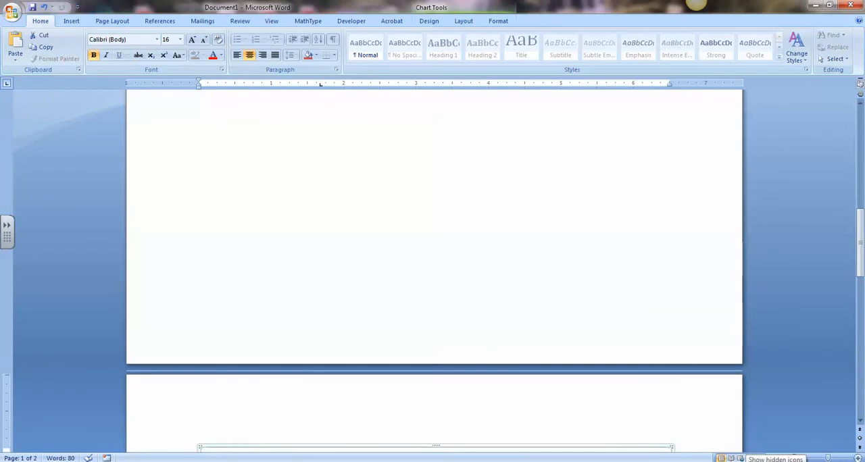
{"action": "left_click", "coordinate": [740, 461]}
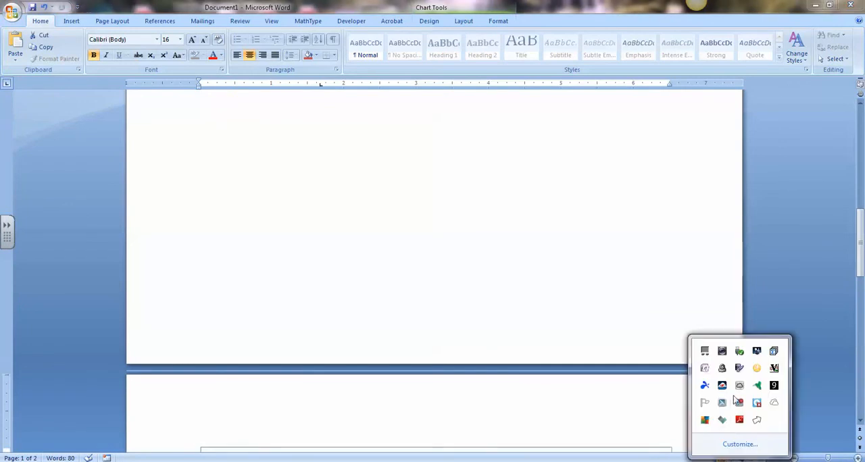